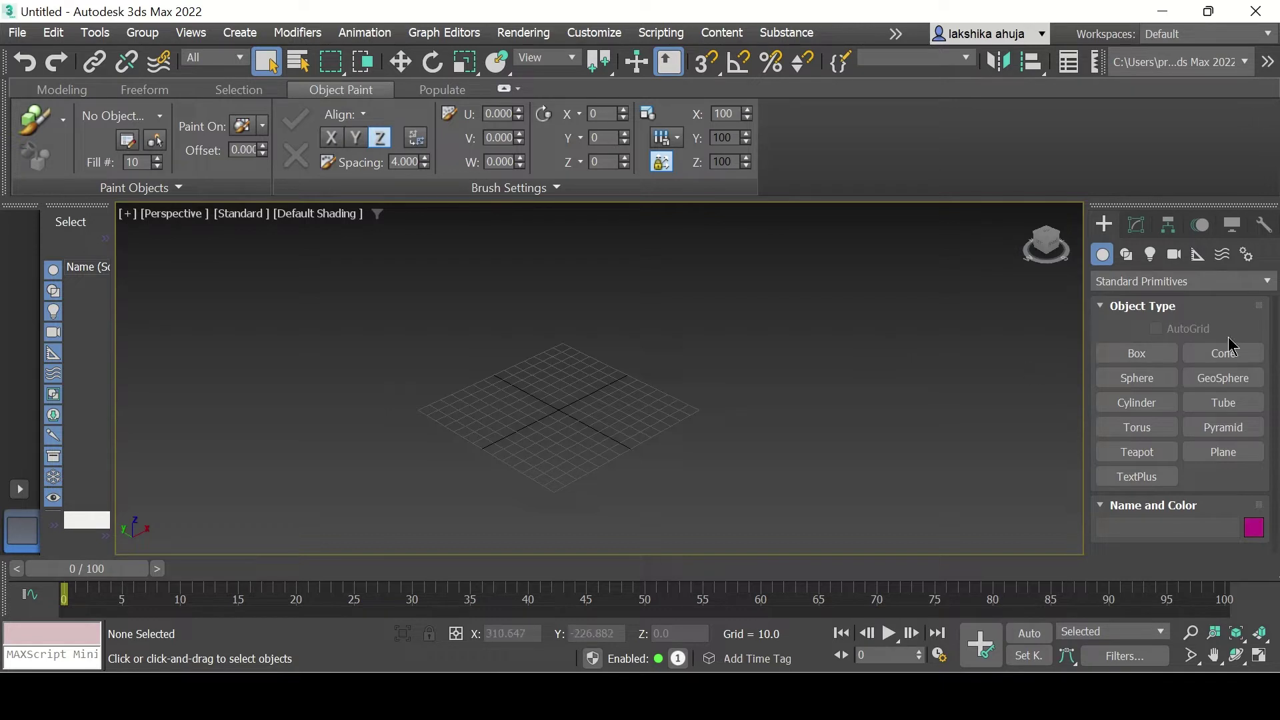
- Create a plane about 354 long and 420 wide across the perspective viewport
click(1233, 457)
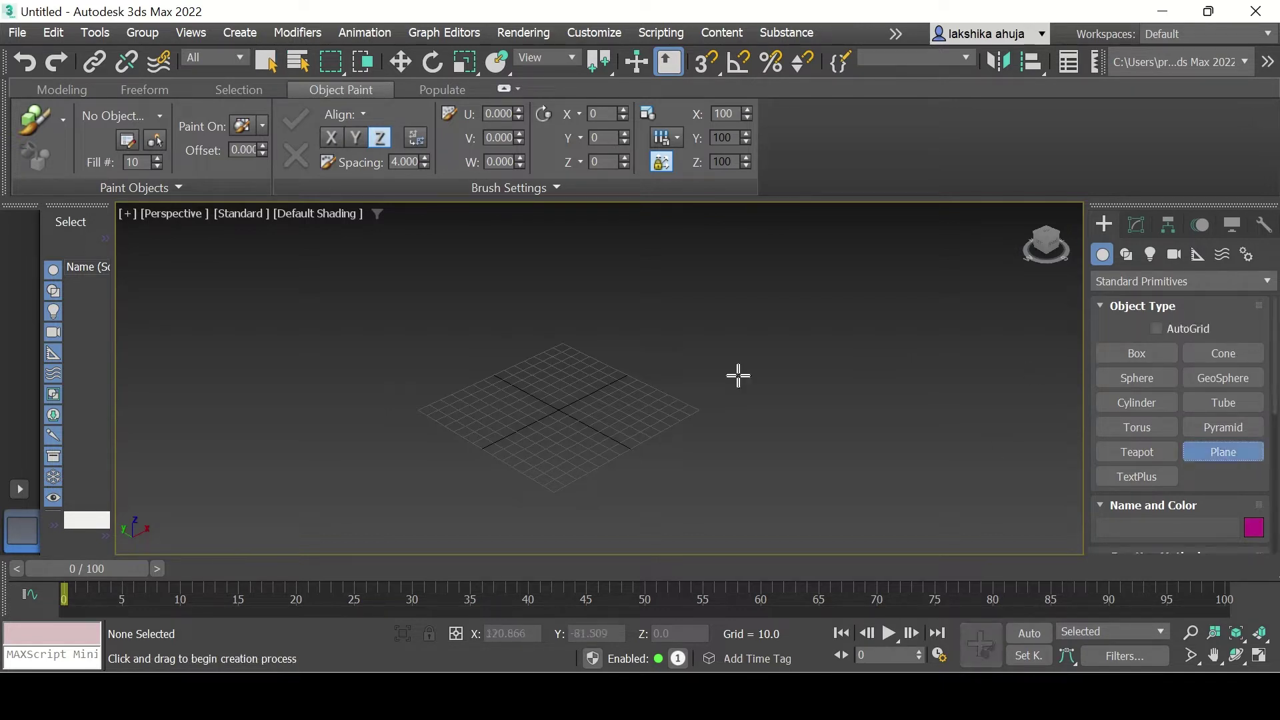
drag(344, 347, 1034, 318)
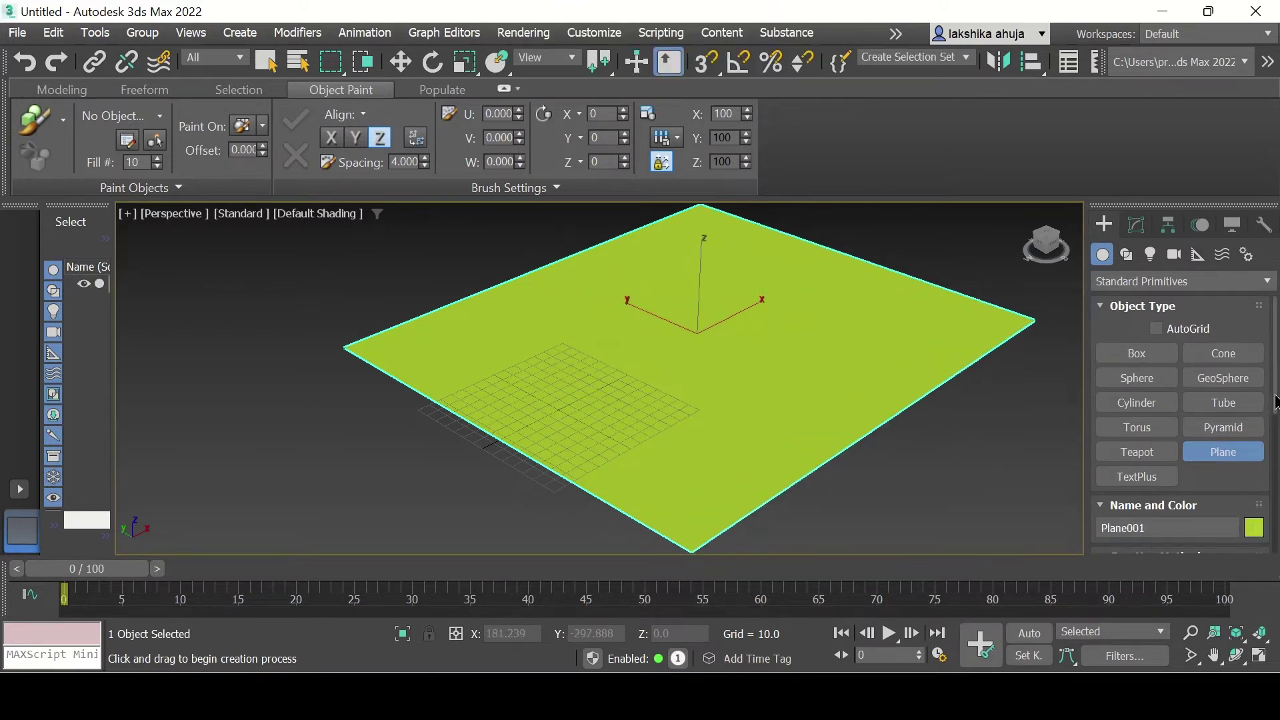
- Set the plane to 14 length segments and 13 width segments, and show edged faces in the viewport
drag(1276, 402, 1277, 508)
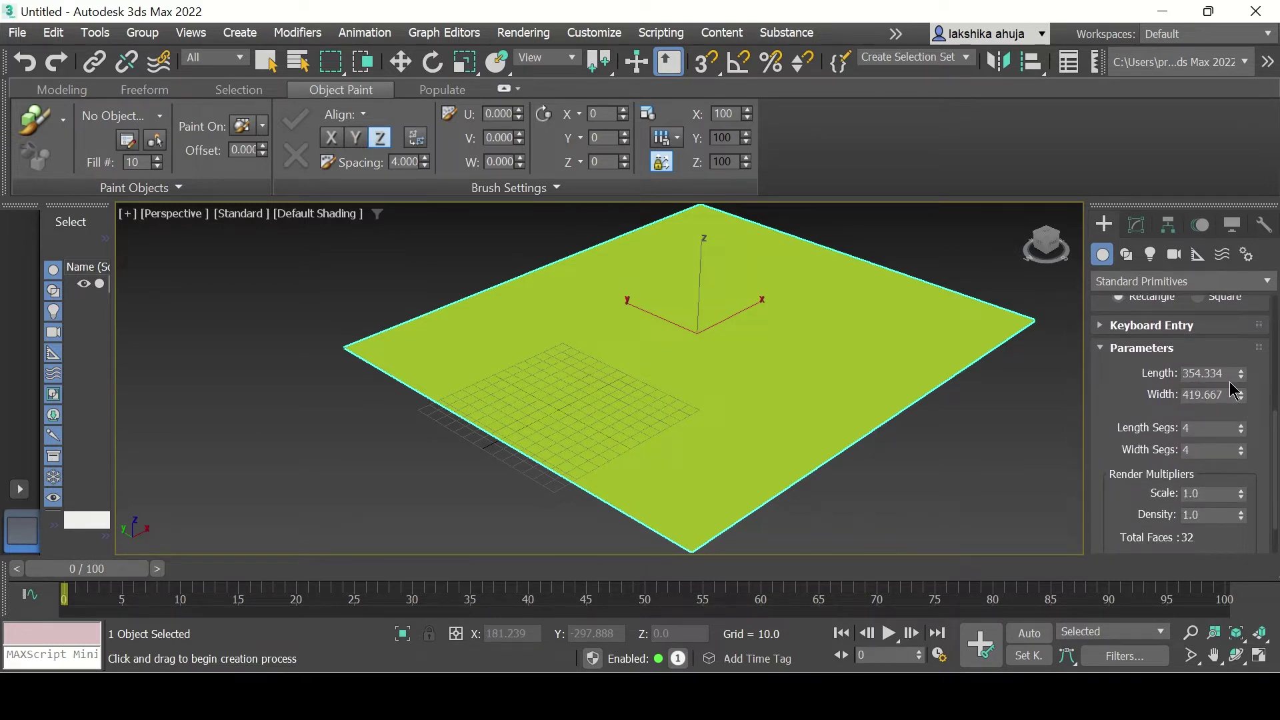
drag(1276, 429, 1240, 404)
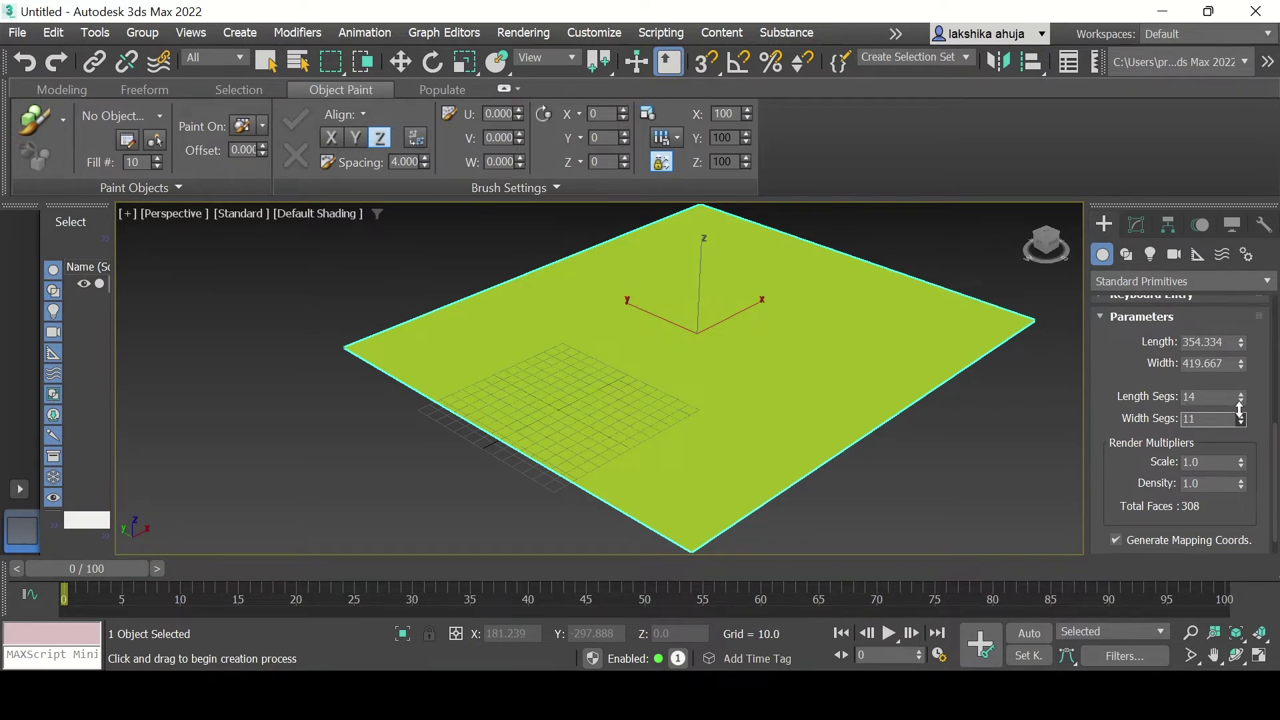
drag(1239, 408, 1240, 409)
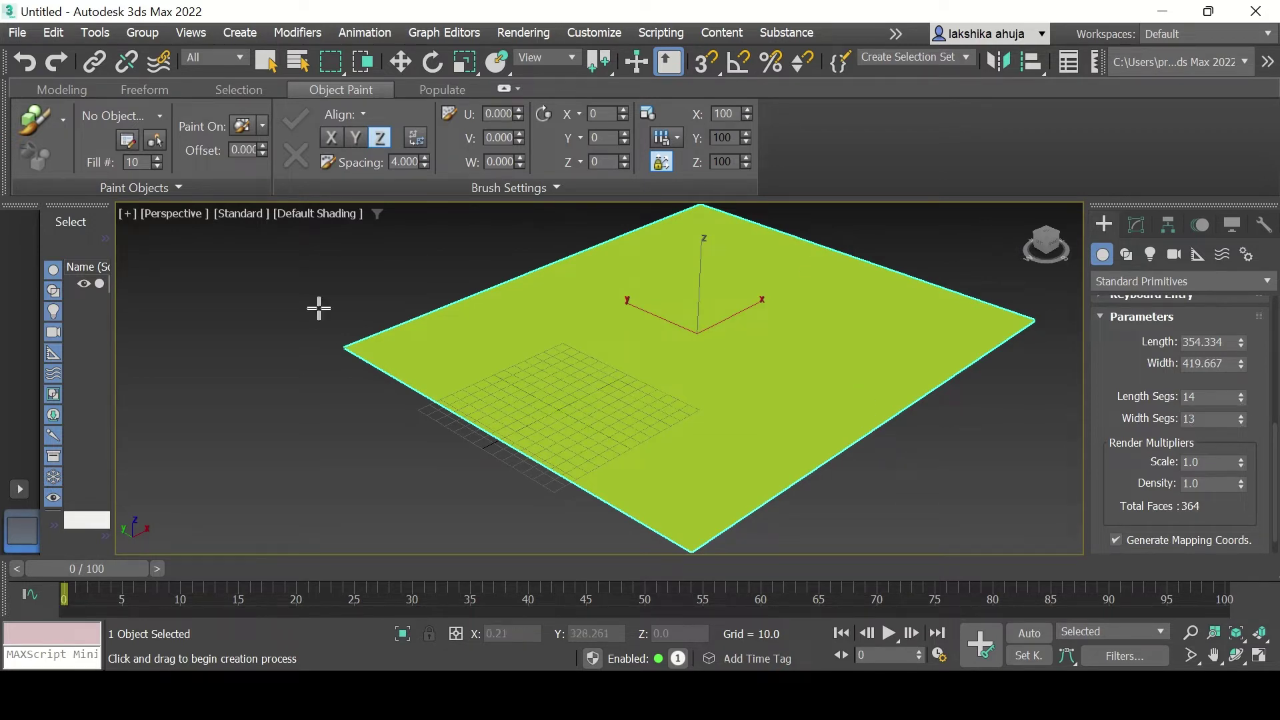
click(292, 214)
click(310, 437)
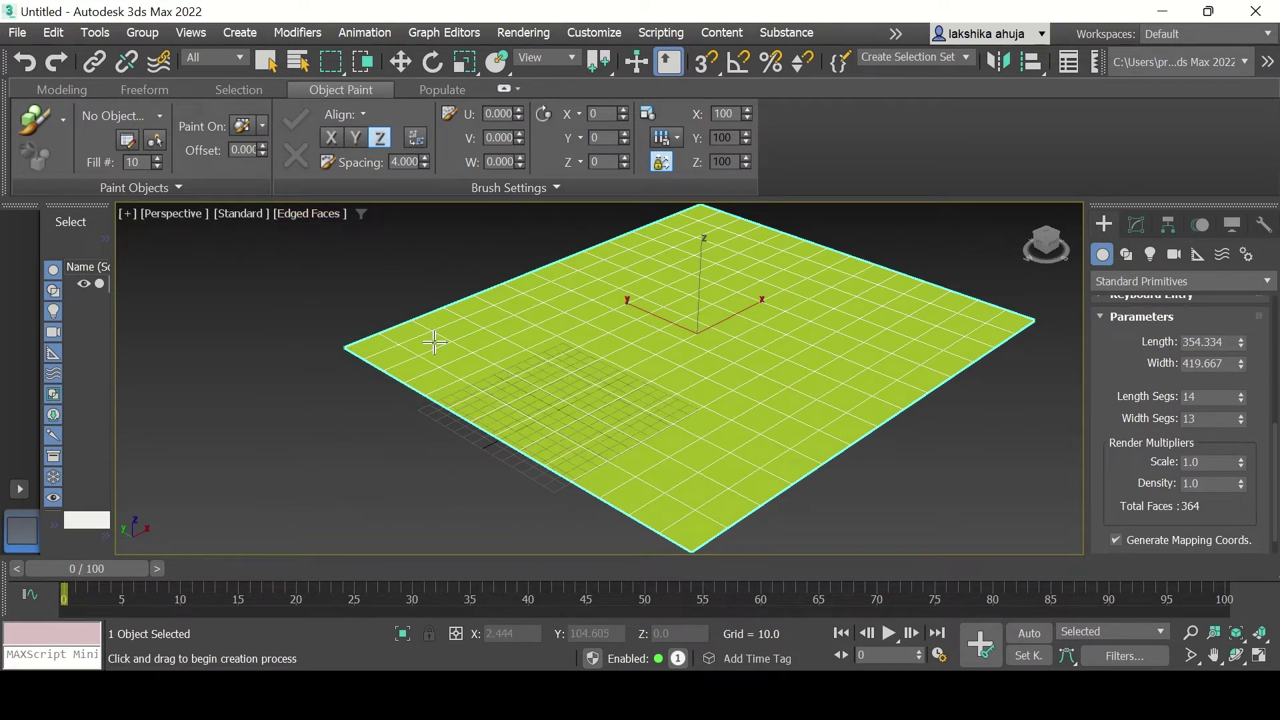
- Add a Noise modifier to the plane and set its Z strength to 2.63
click(1145, 230)
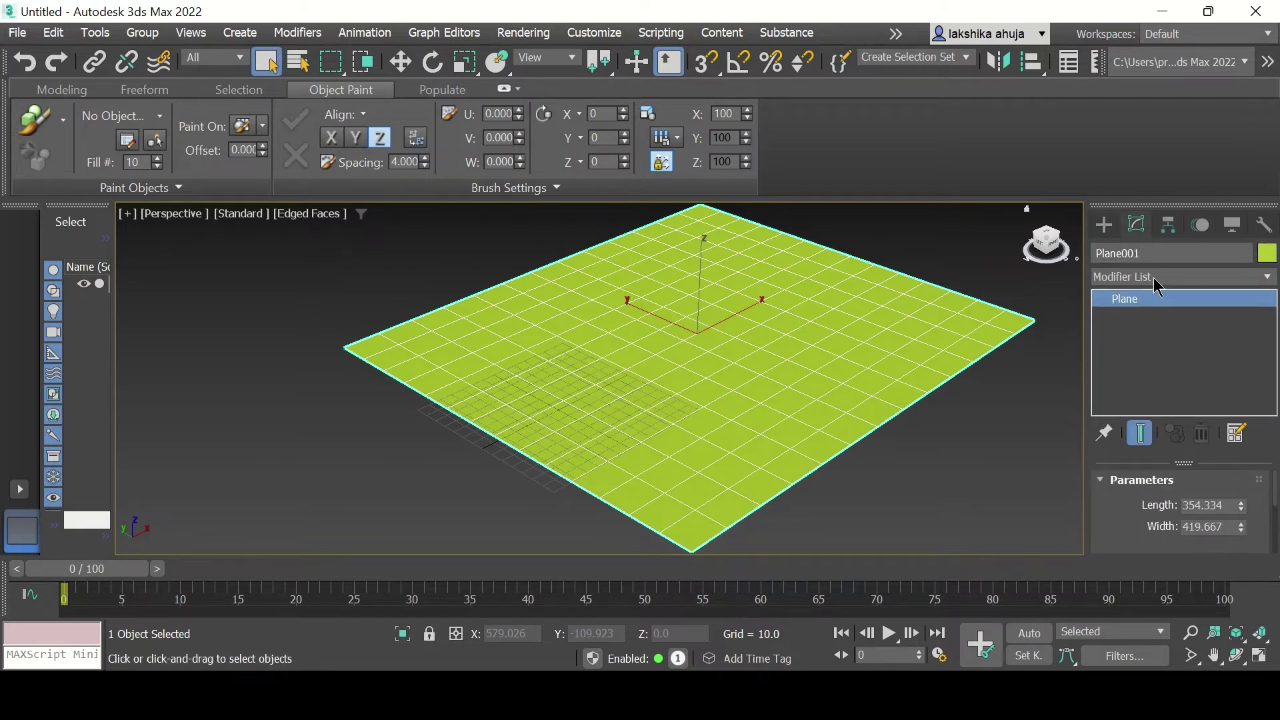
click(1159, 283)
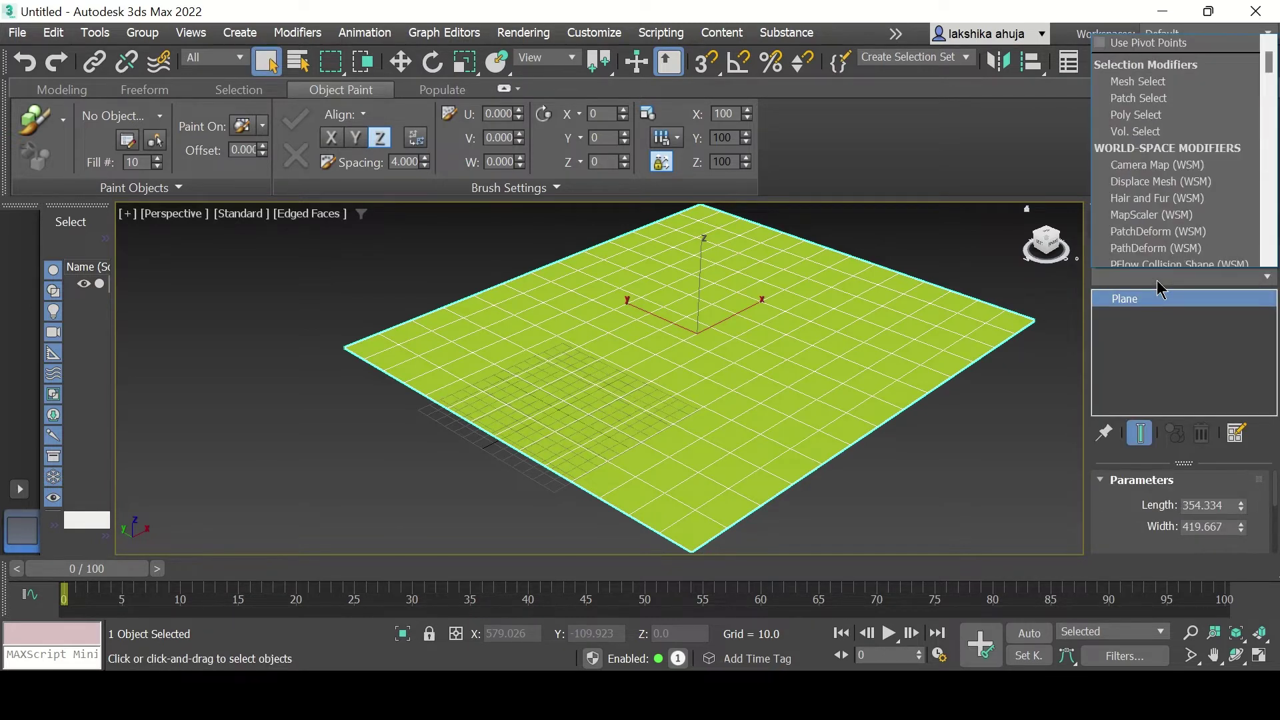
key(n)
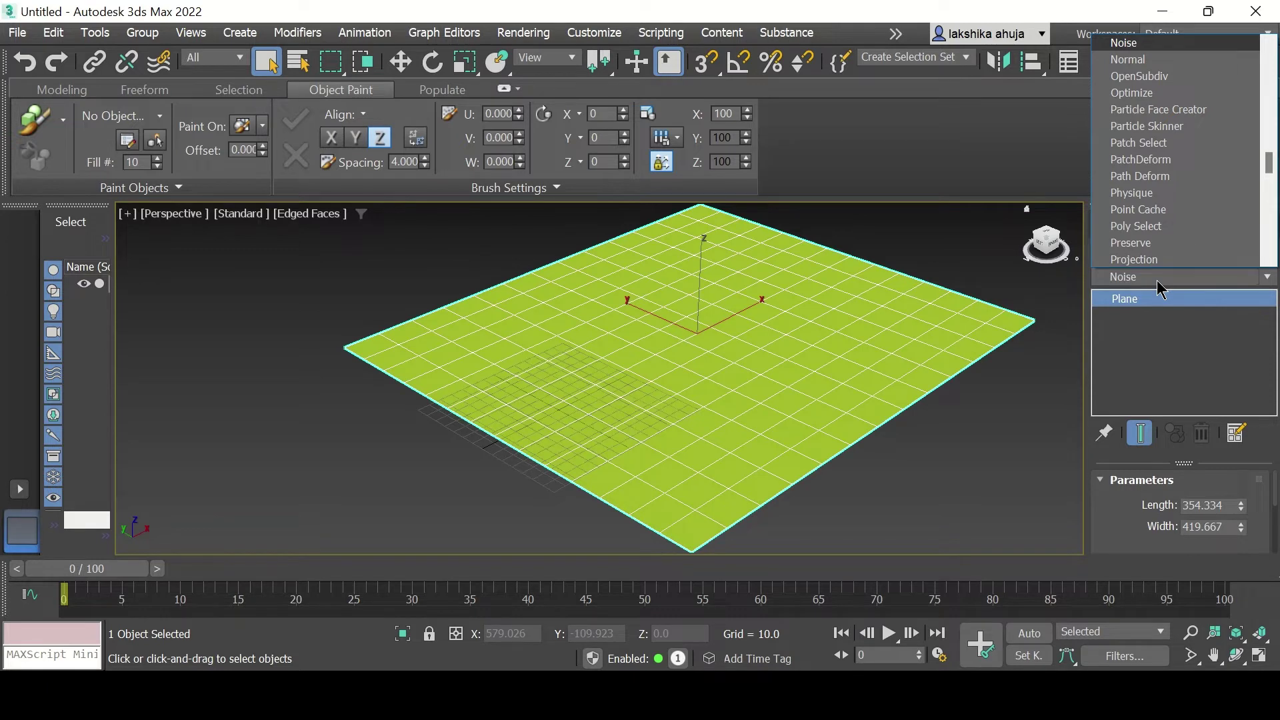
key(Return)
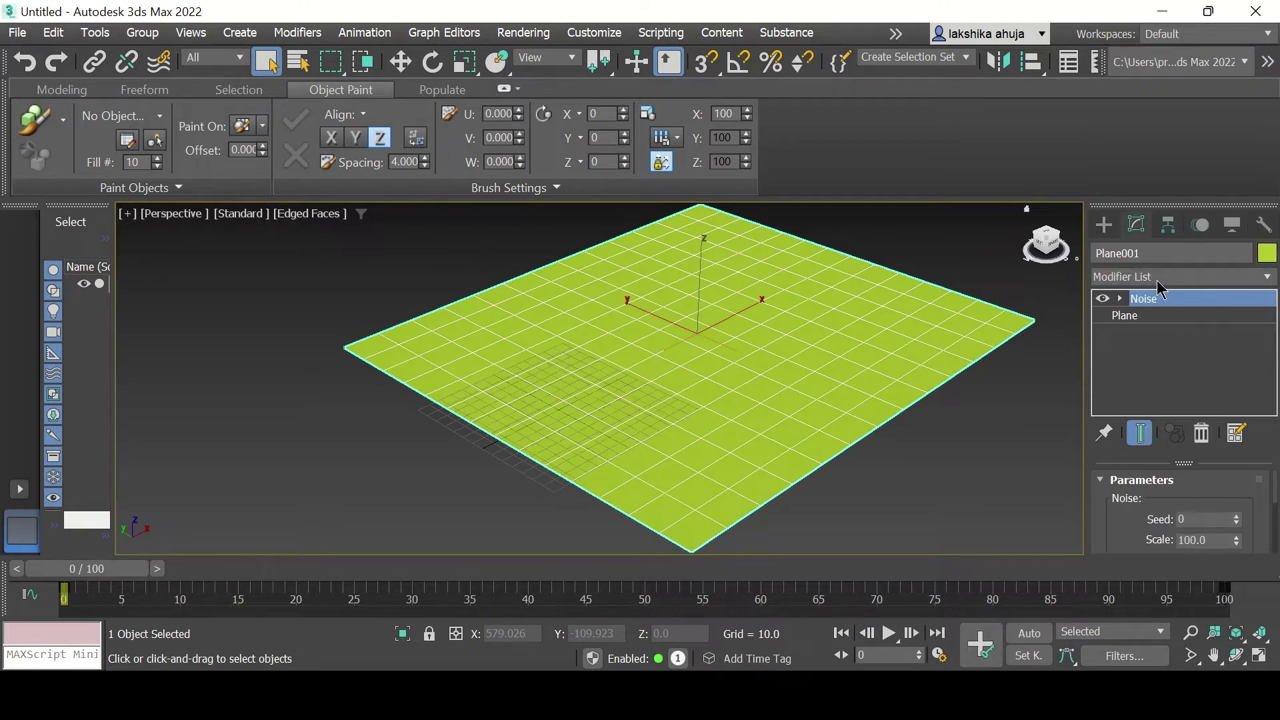
drag(1275, 491, 1276, 519)
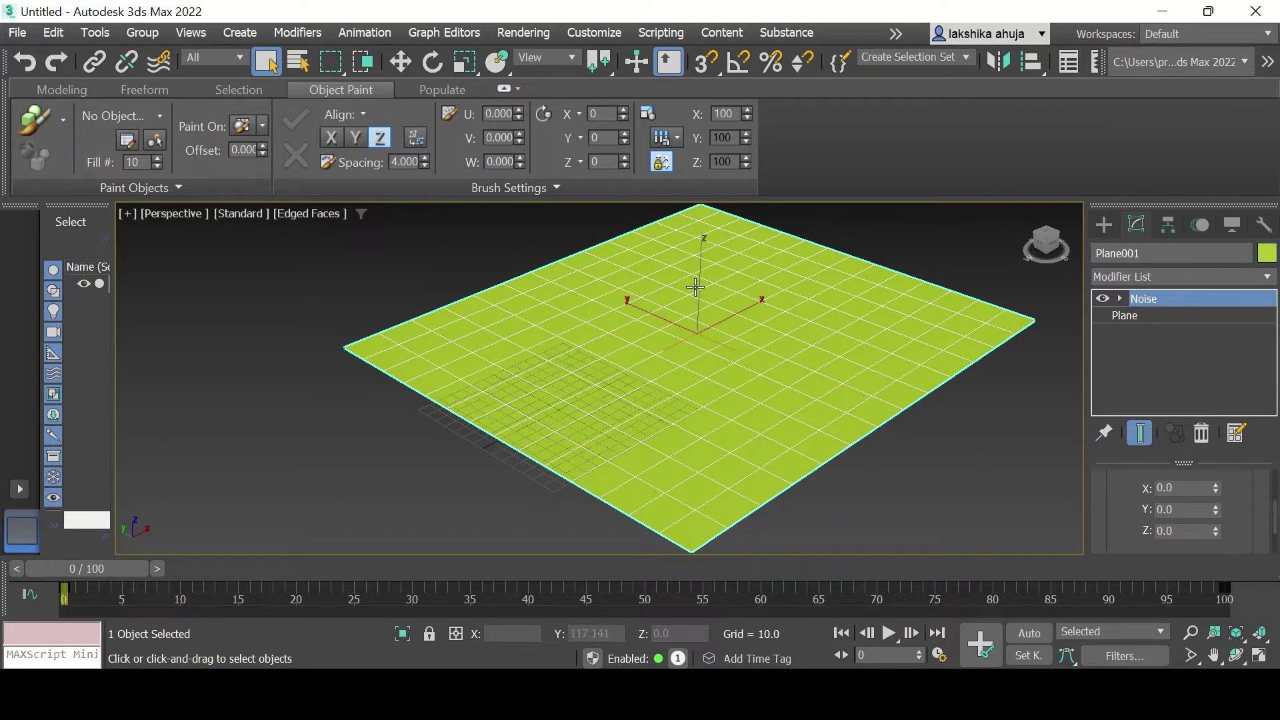
click(729, 286)
drag(1218, 534, 1216, 514)
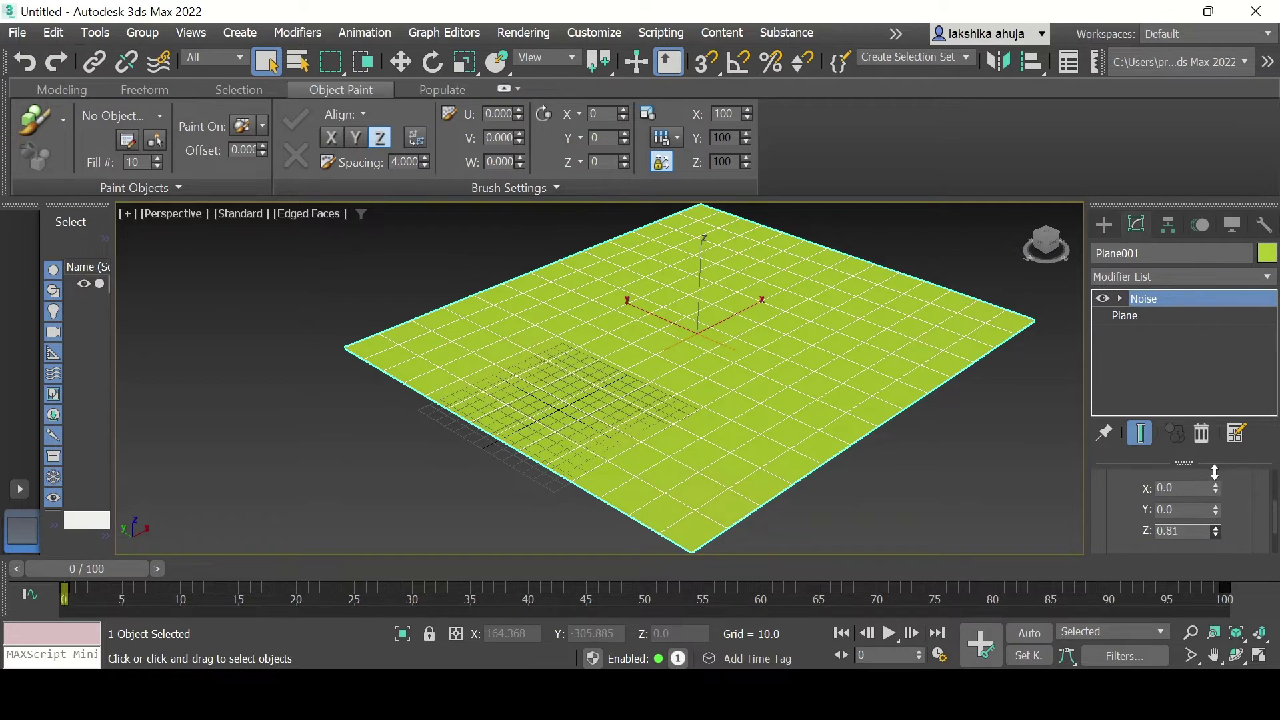
drag(1208, 454, 1176, 342)
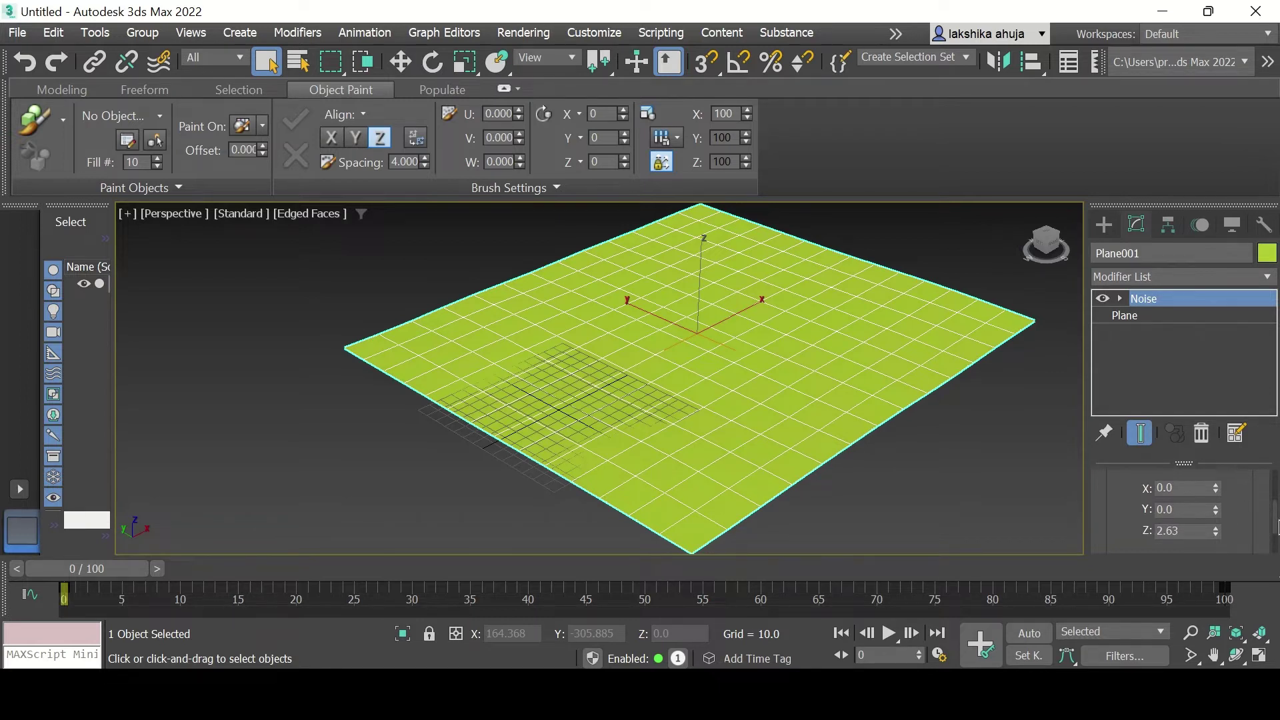
- Reduce the Noise modifier's scale and raise its Z strength to 13.097
drag(1274, 519, 1238, 575)
scroll(1277, 520, down, 5)
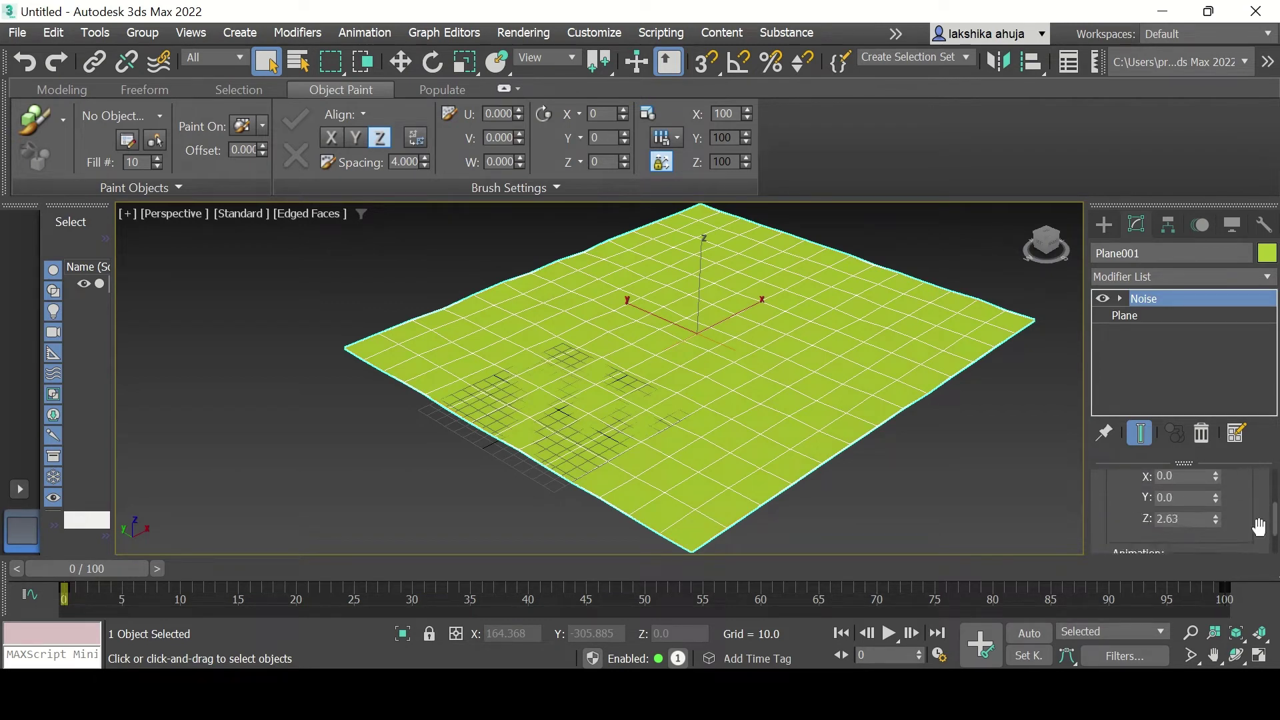
drag(1217, 519, 1158, 269)
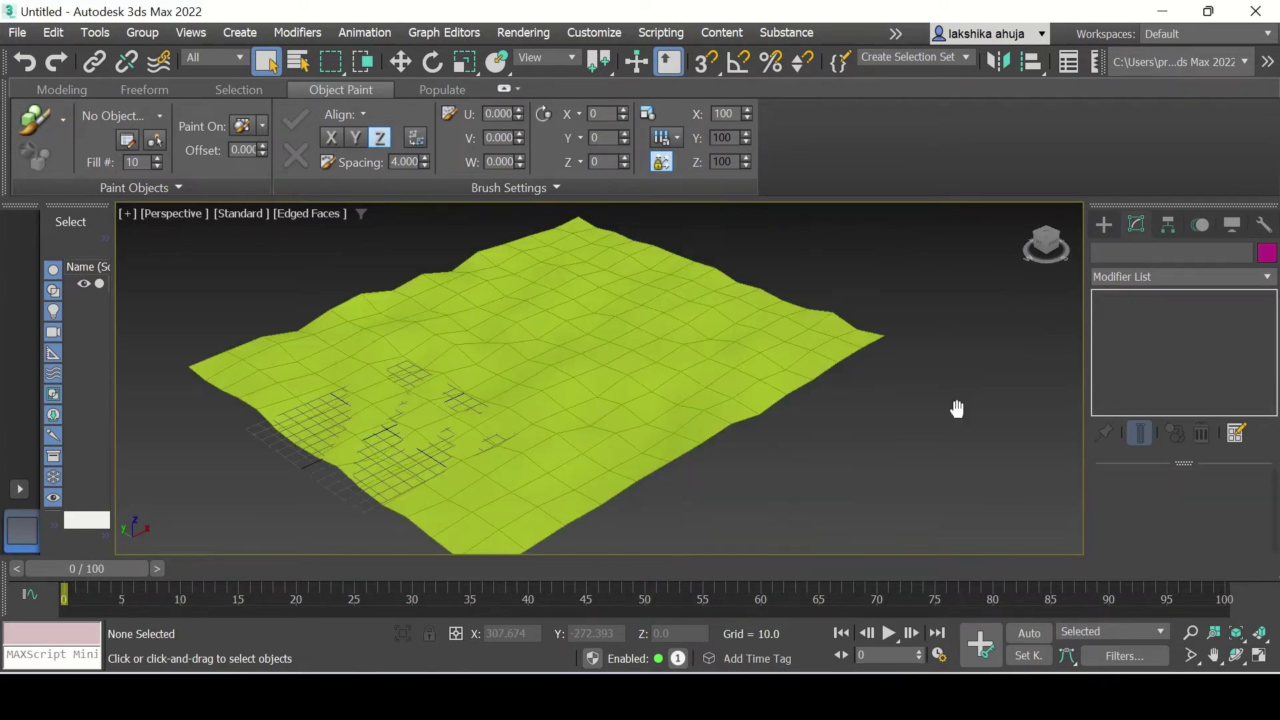
- Reselect the plane, then set its Noise scale to 6.0 and its Z strength to 21.087
middle_drag(957, 408, 994, 400)
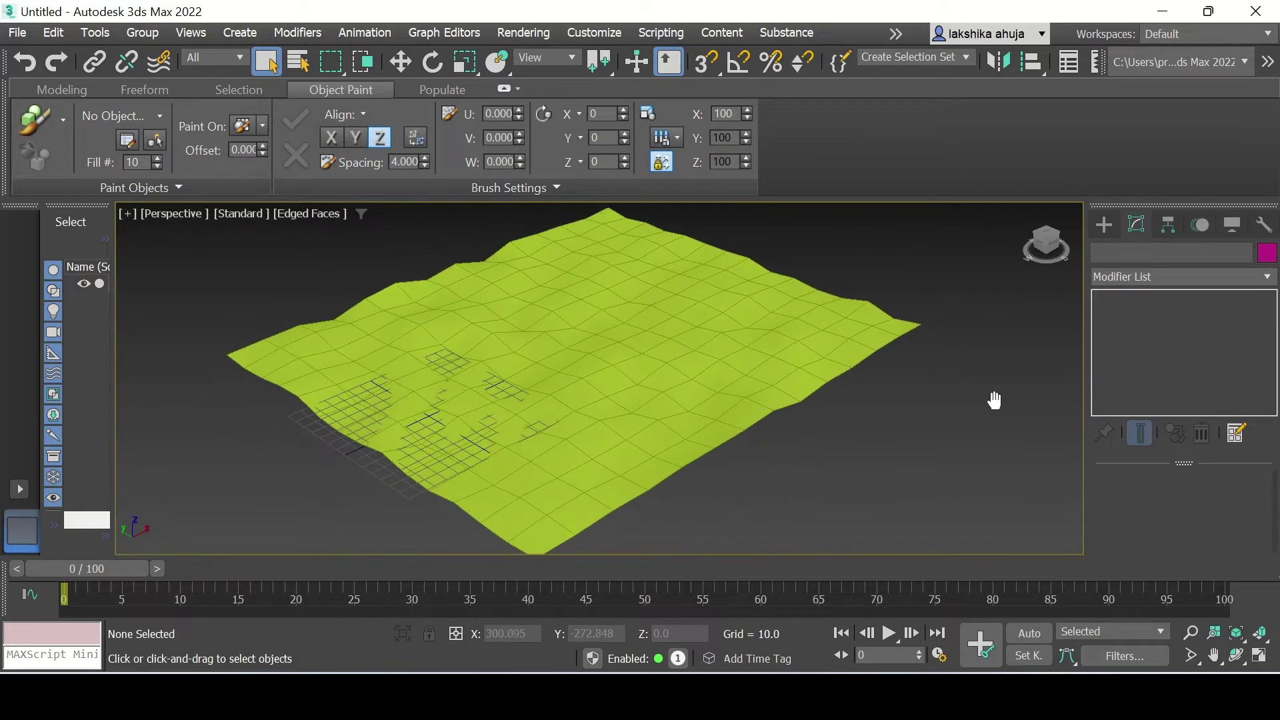
click(647, 371)
scroll(1244, 499, down, 2)
drag(1241, 487, 1235, 492)
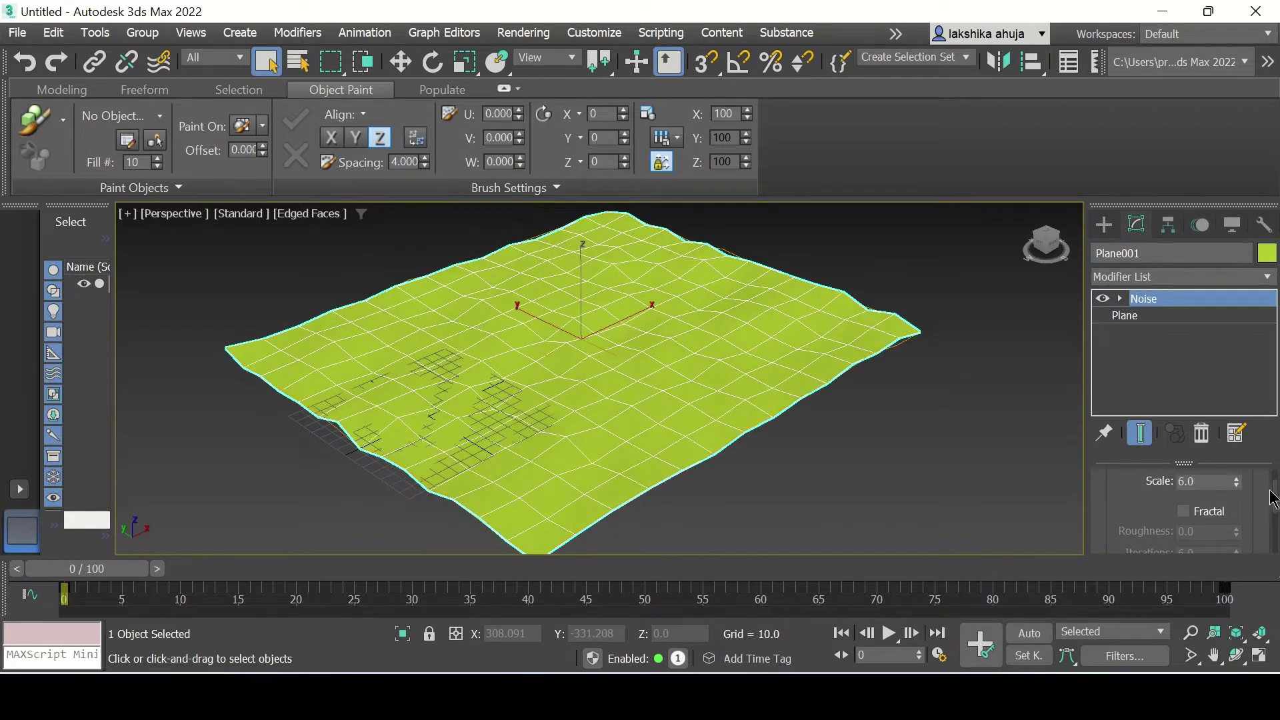
scroll(1278, 497, up, 2)
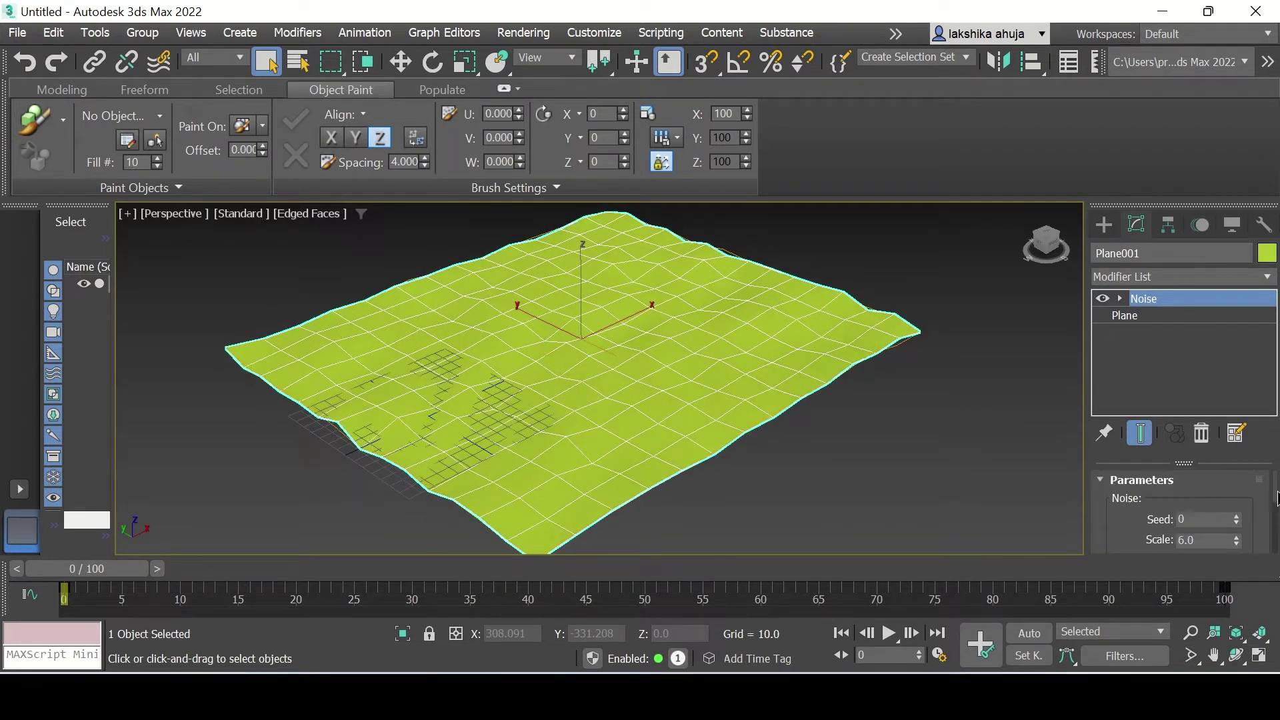
scroll(1278, 497, down, 4)
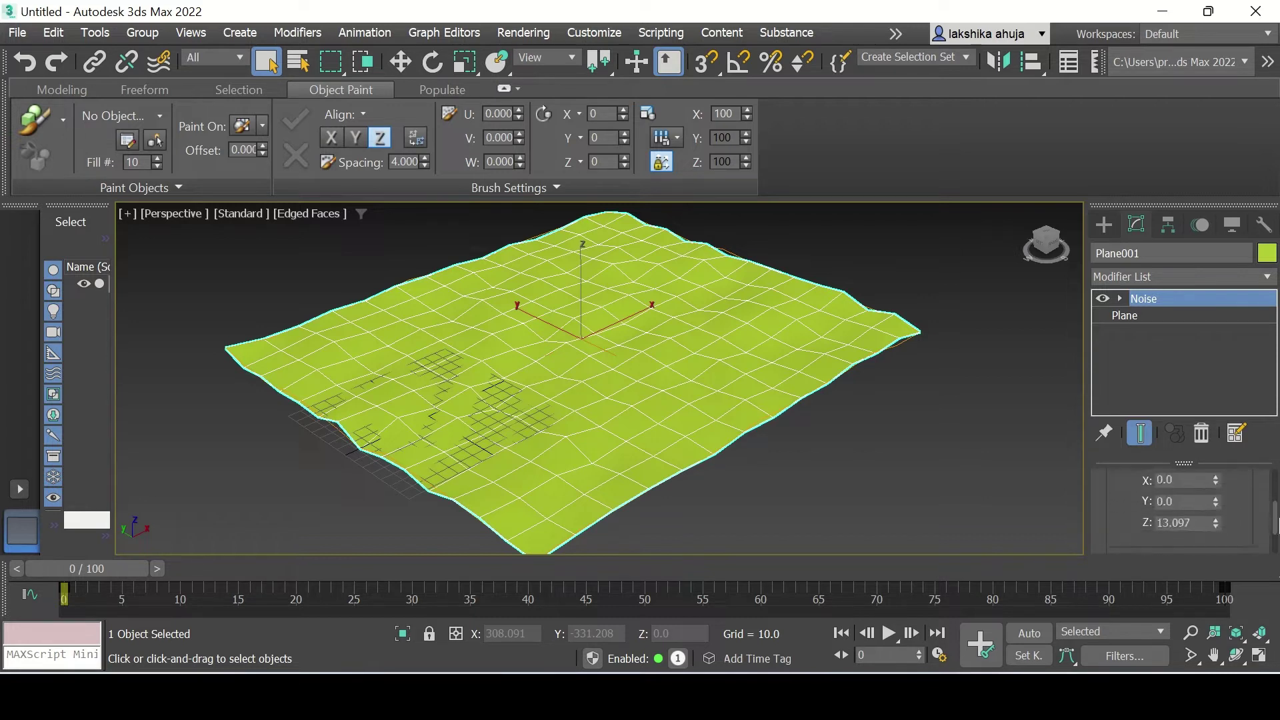
drag(1227, 519, 1231, 476)
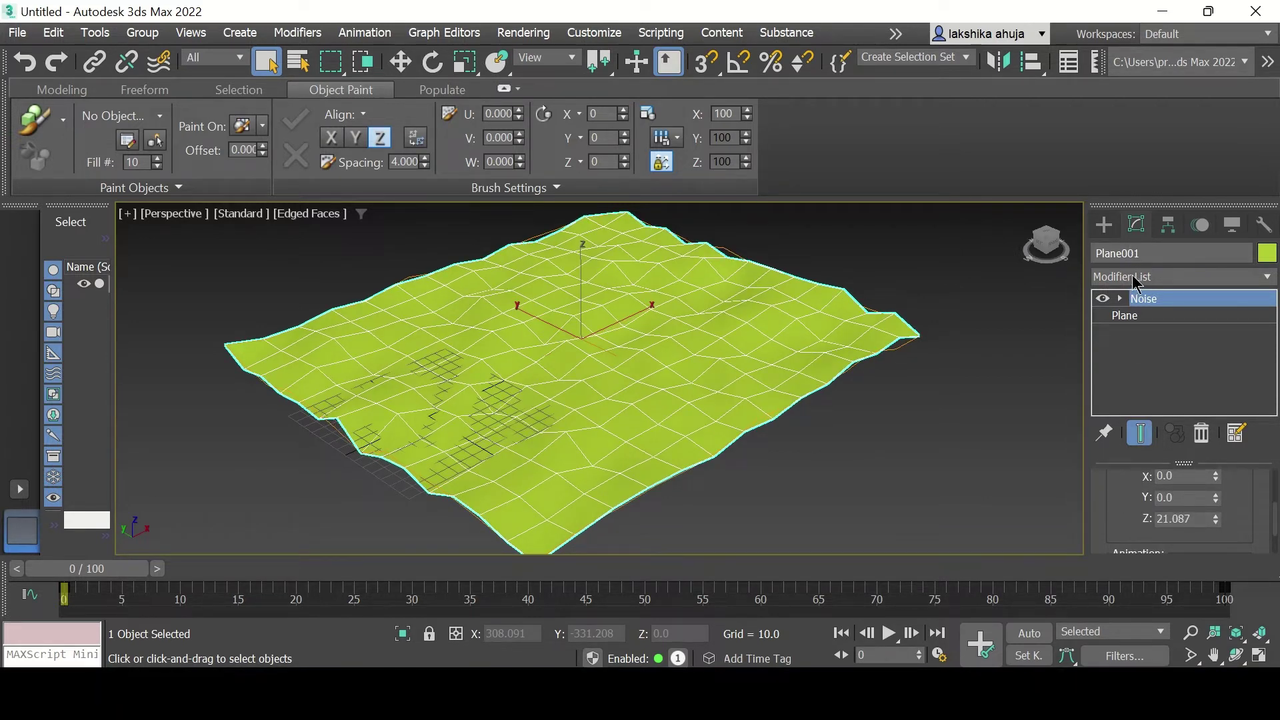
- Add a TurboSmooth modifier above Noise and turn off the edged faces display in the viewport
click(1136, 277)
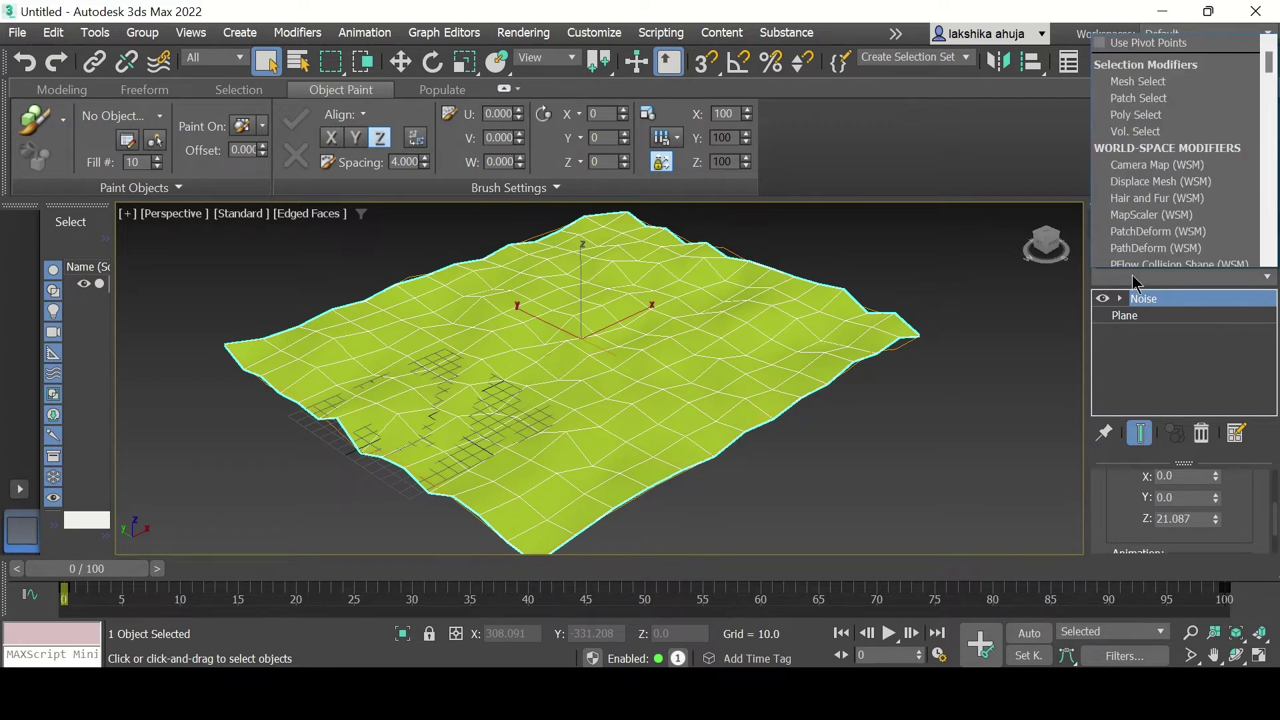
text(turbo)
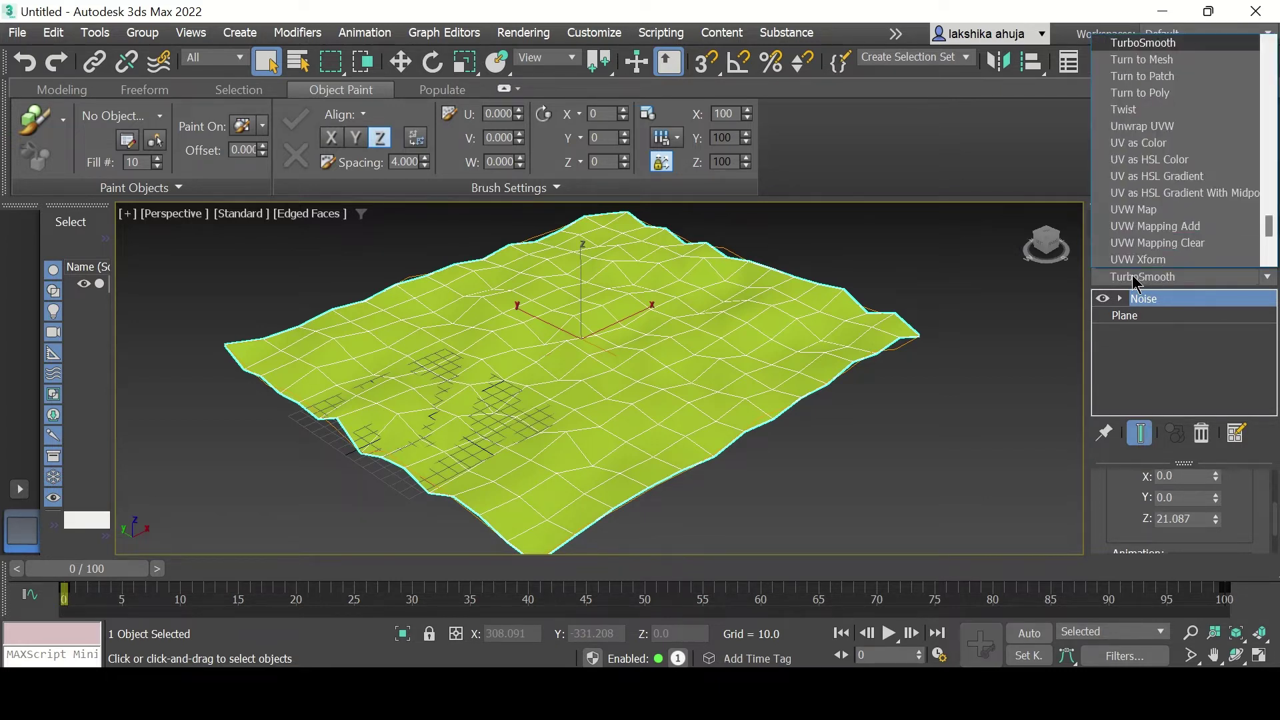
key(Return)
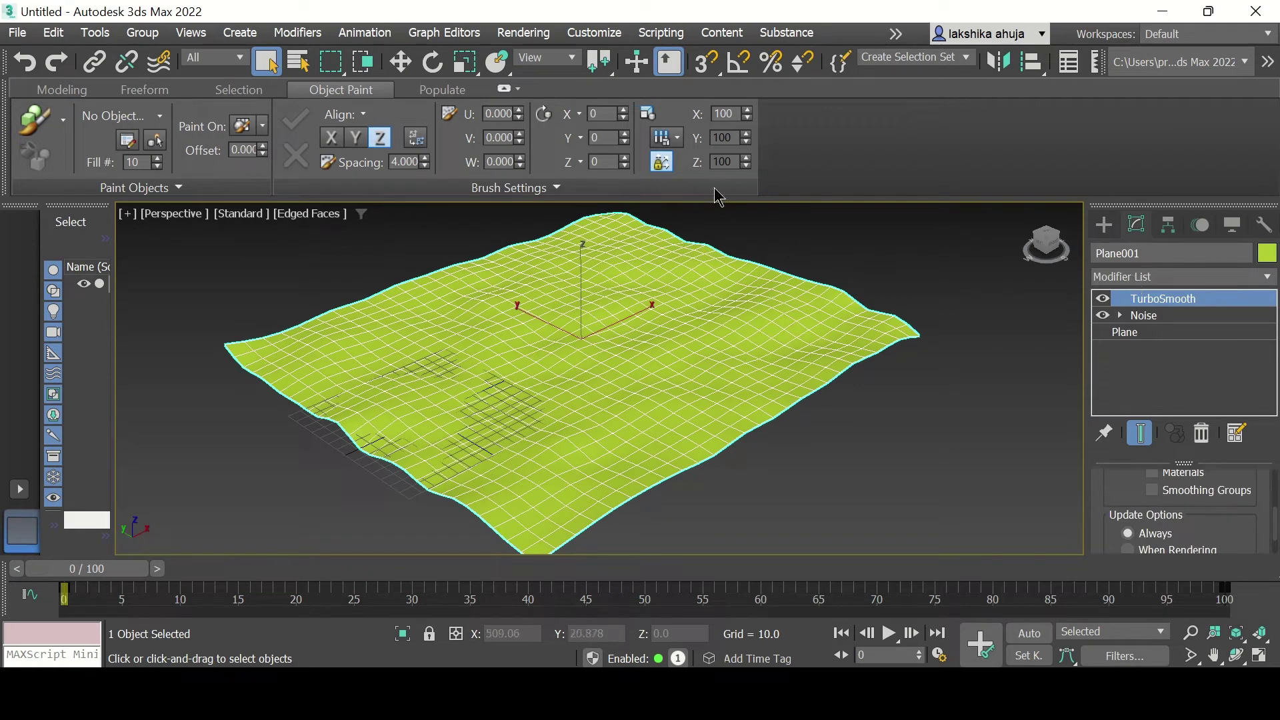
click(298, 215)
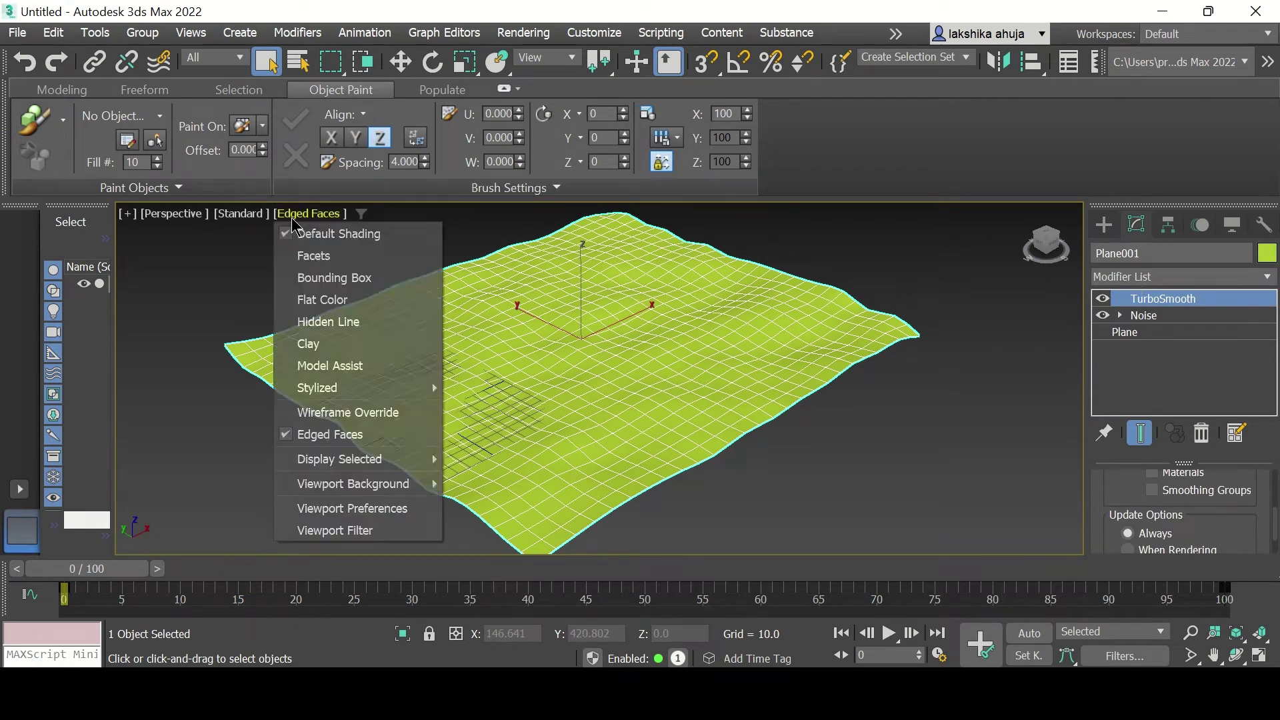
click(325, 434)
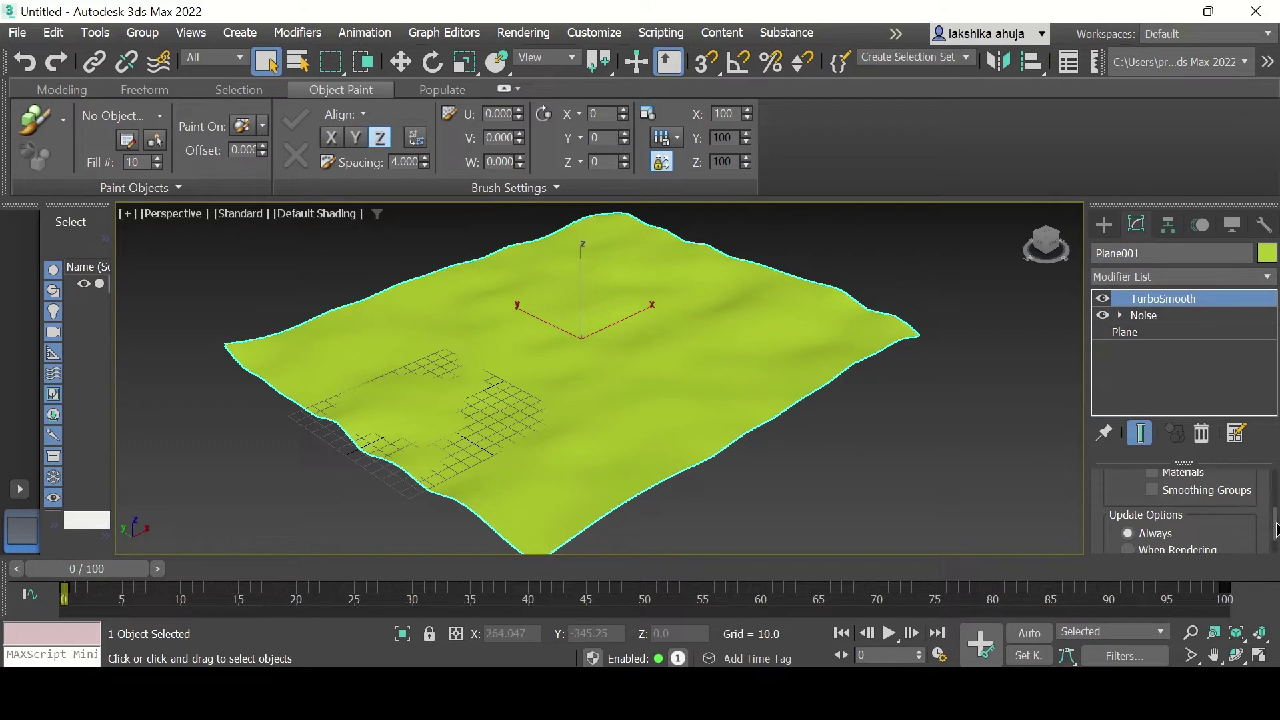
- Set the Noise modifier's Z strength to 59.254 and change the plane's object color to blue
click(1179, 315)
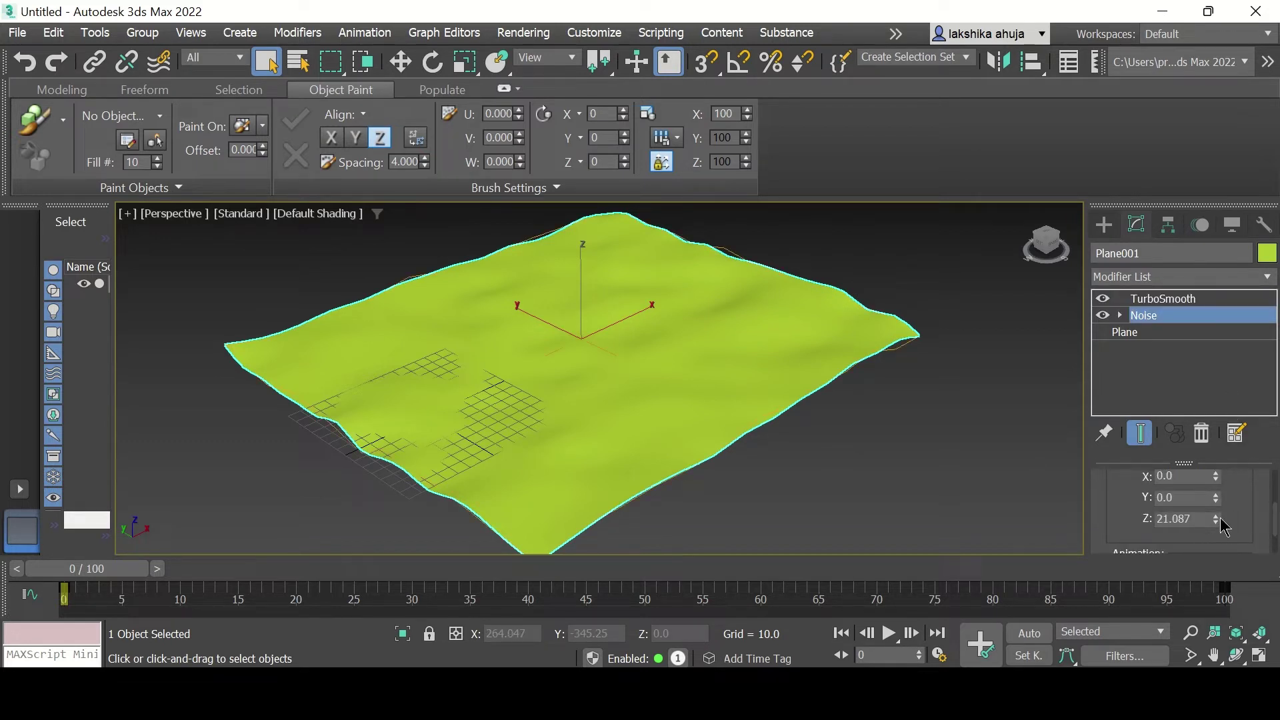
drag(1217, 520, 1221, 396)
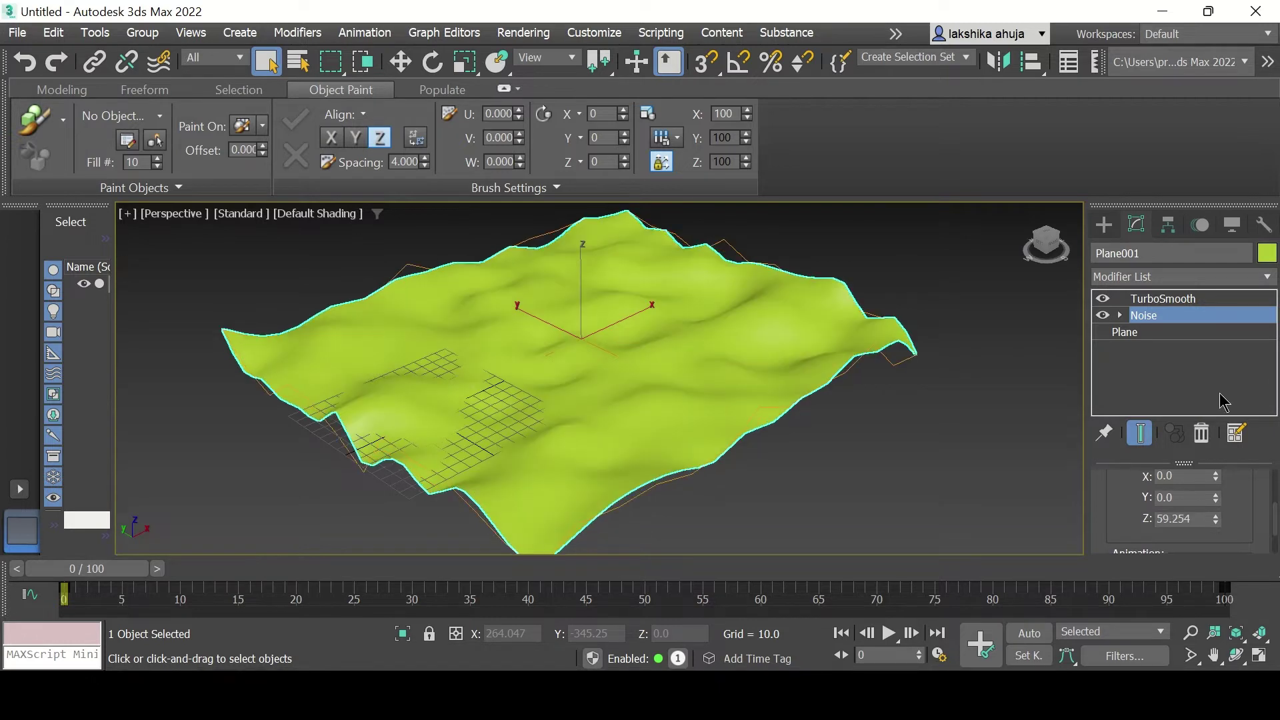
click(1268, 253)
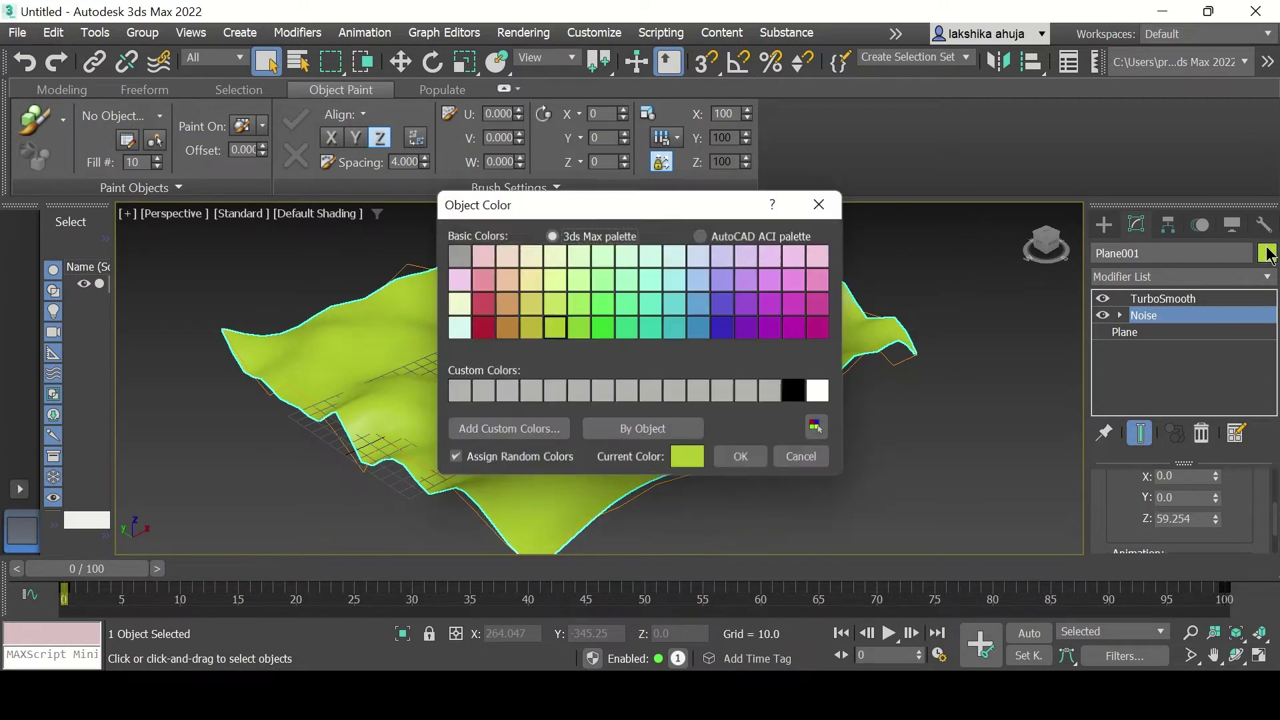
click(708, 326)
click(758, 458)
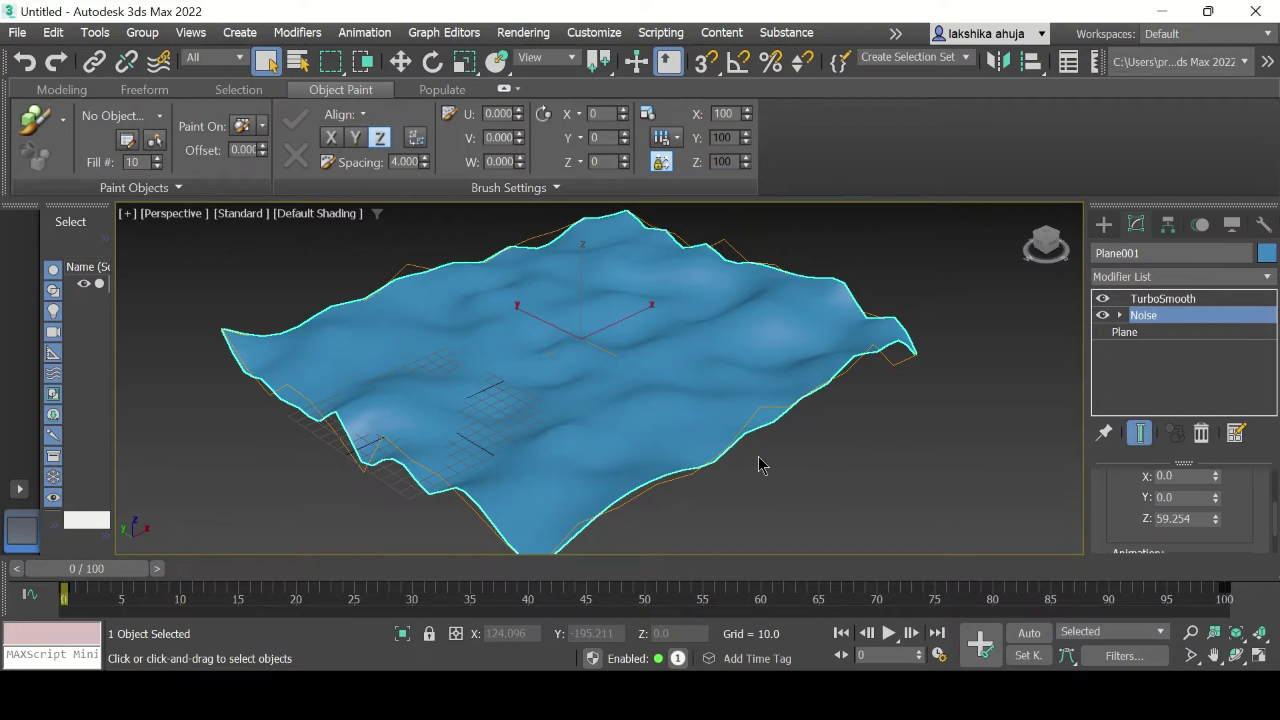
- Set the Noise modifier's scale to 6.18 and deselect the plane
scroll(1234, 513, up, 5)
drag(1238, 513, 1236, 508)
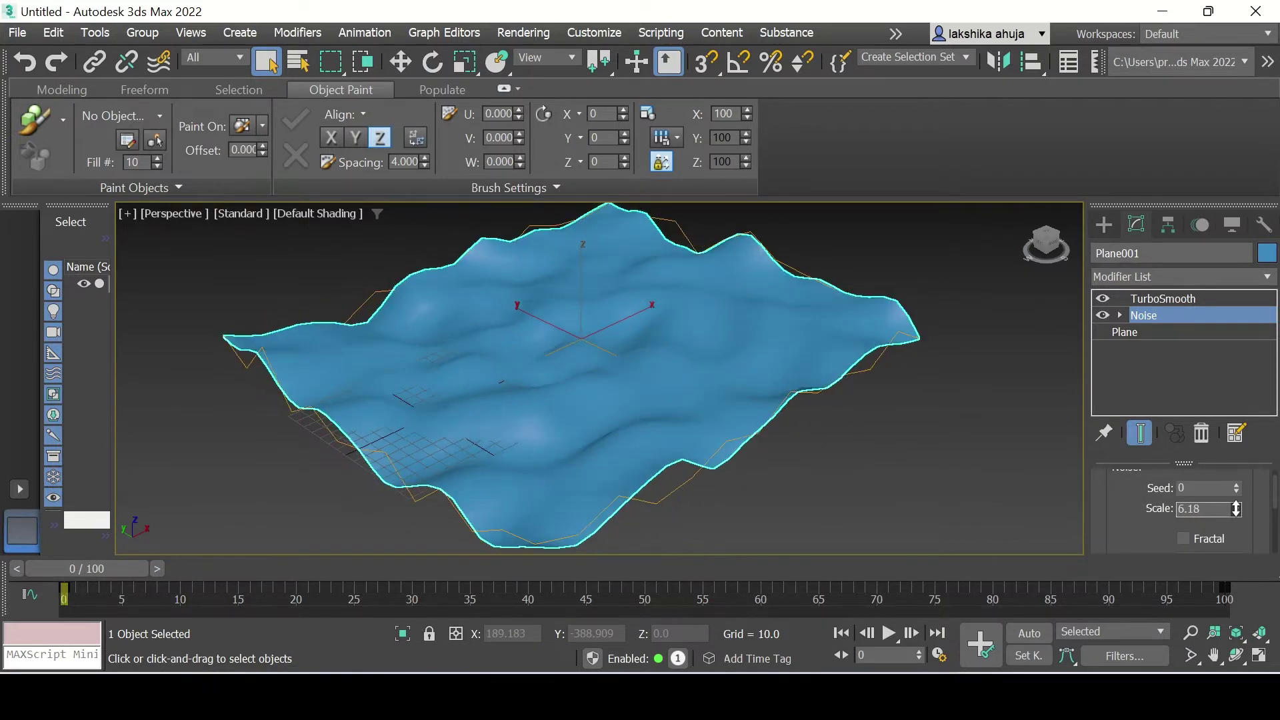
click(1021, 485)
- Examine the shape of the blue wavy surface up close and from a distance
scroll(802, 473, down, 5)
middle_drag(802, 474, 662, 439)
scroll(661, 439, up, 3)
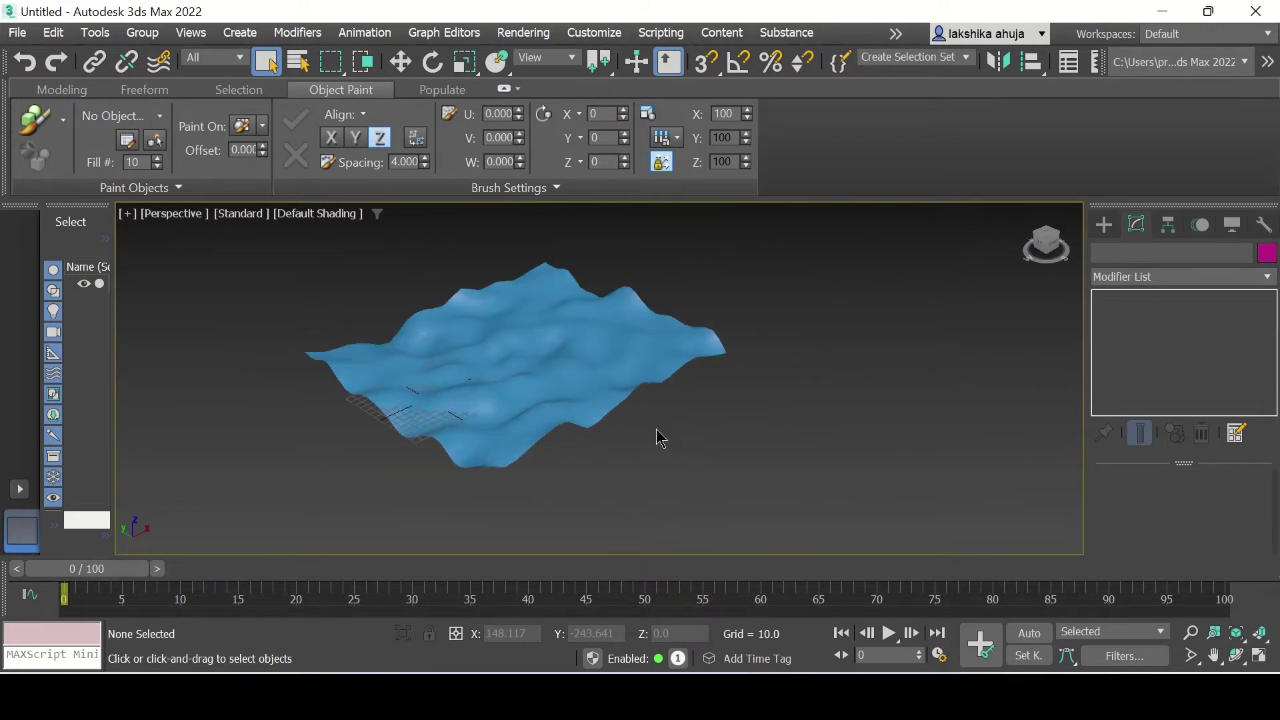
scroll(557, 442, up, 4)
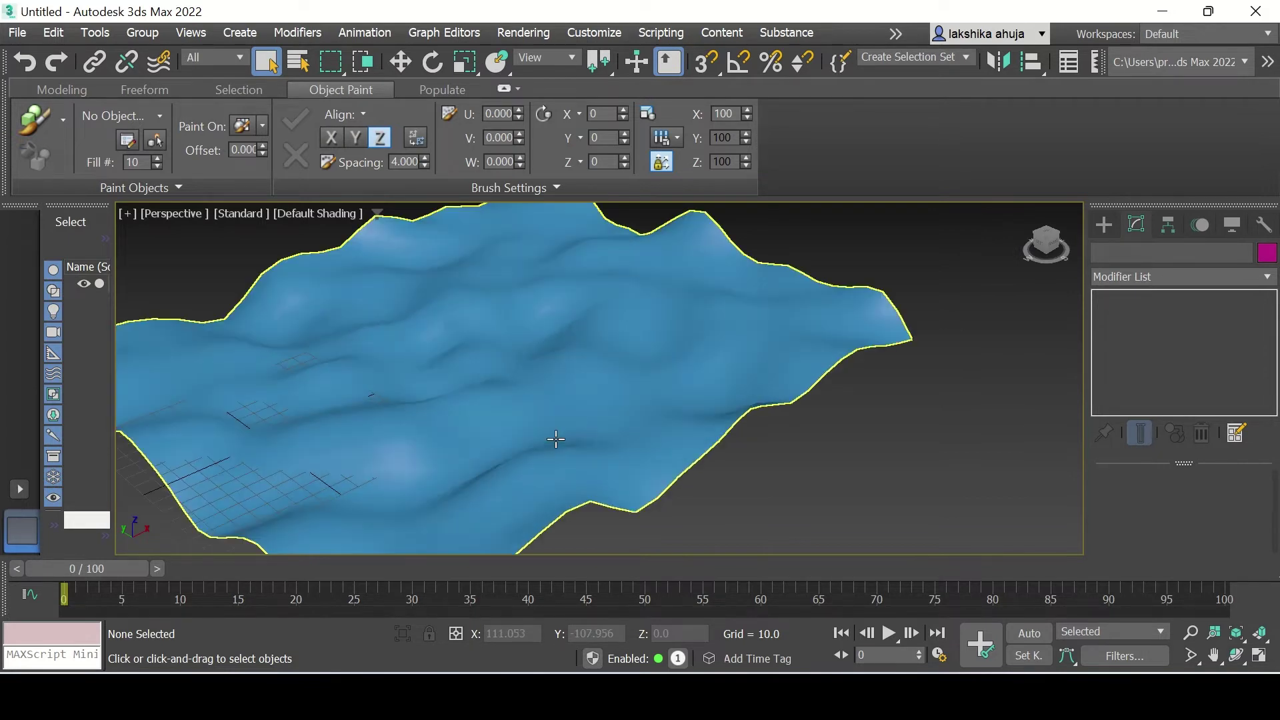
scroll(555, 440, down, 4)
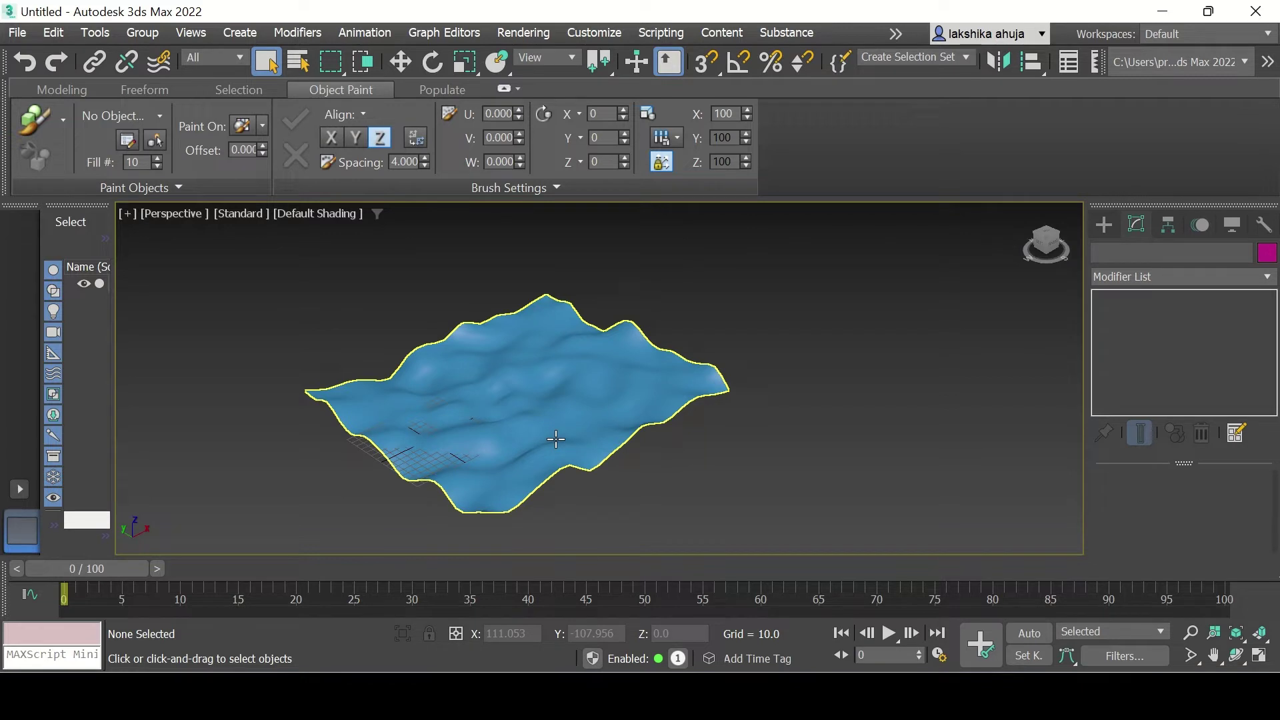
scroll(555, 439, up, 3)
scroll(555, 440, up, 2)
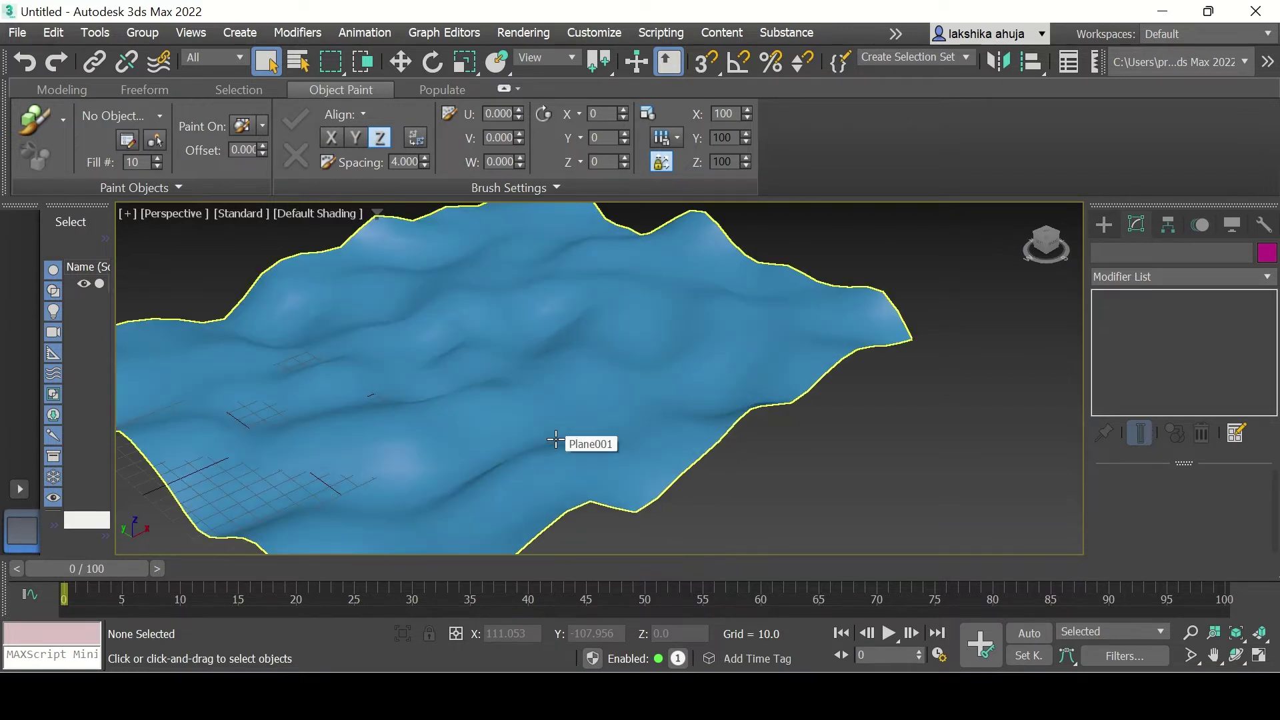
scroll(555, 439, down, 2)
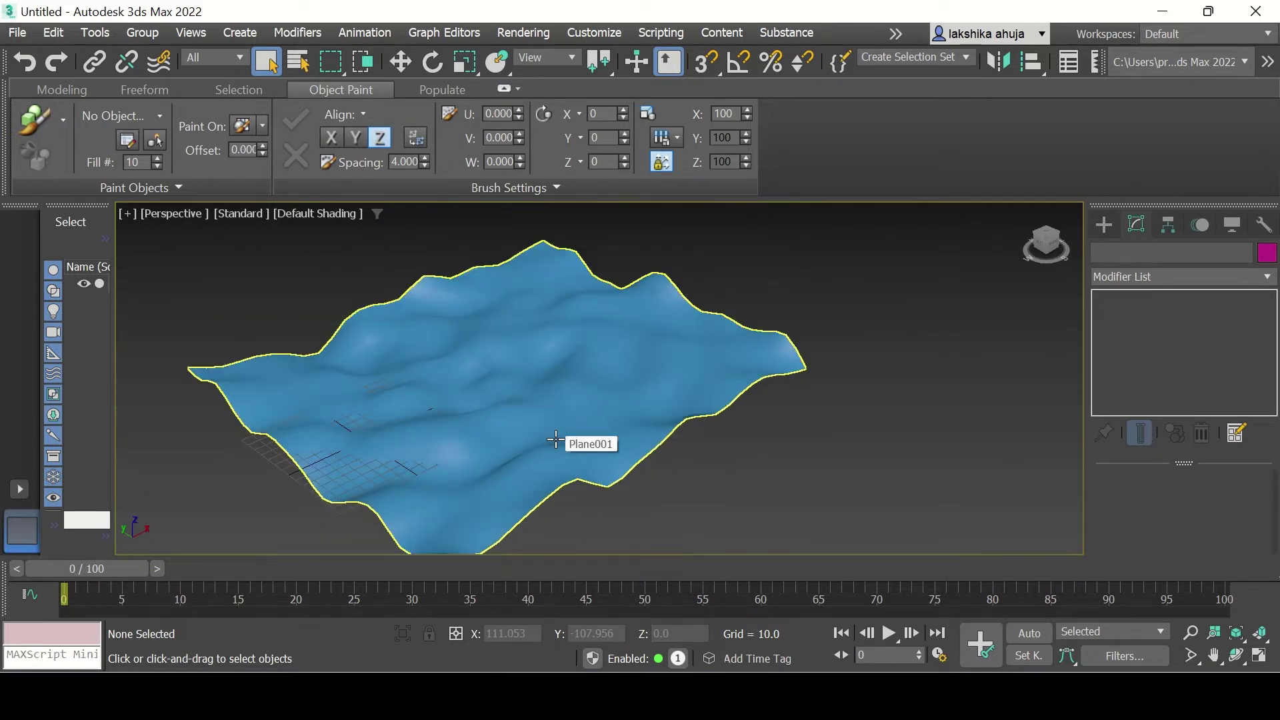
- Enable Fractal in the blue plane's Noise modifier and set its Roughness to 0.14
click(555, 439)
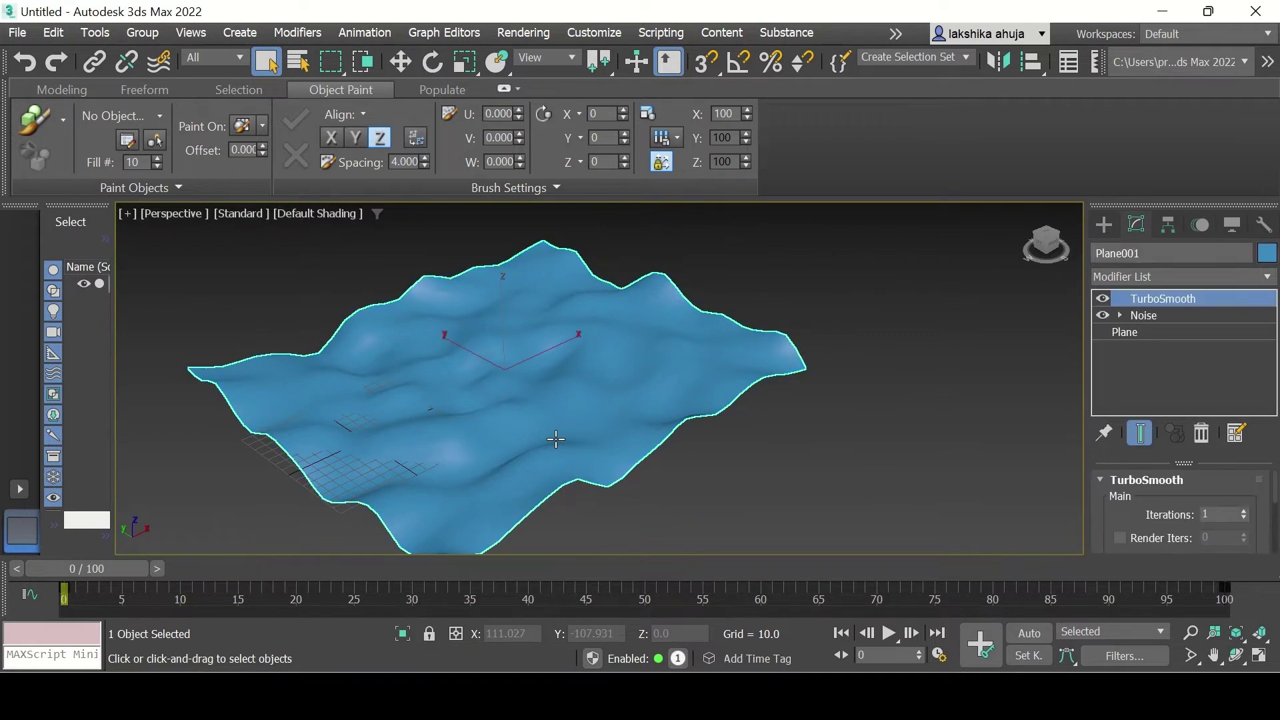
click(1151, 321)
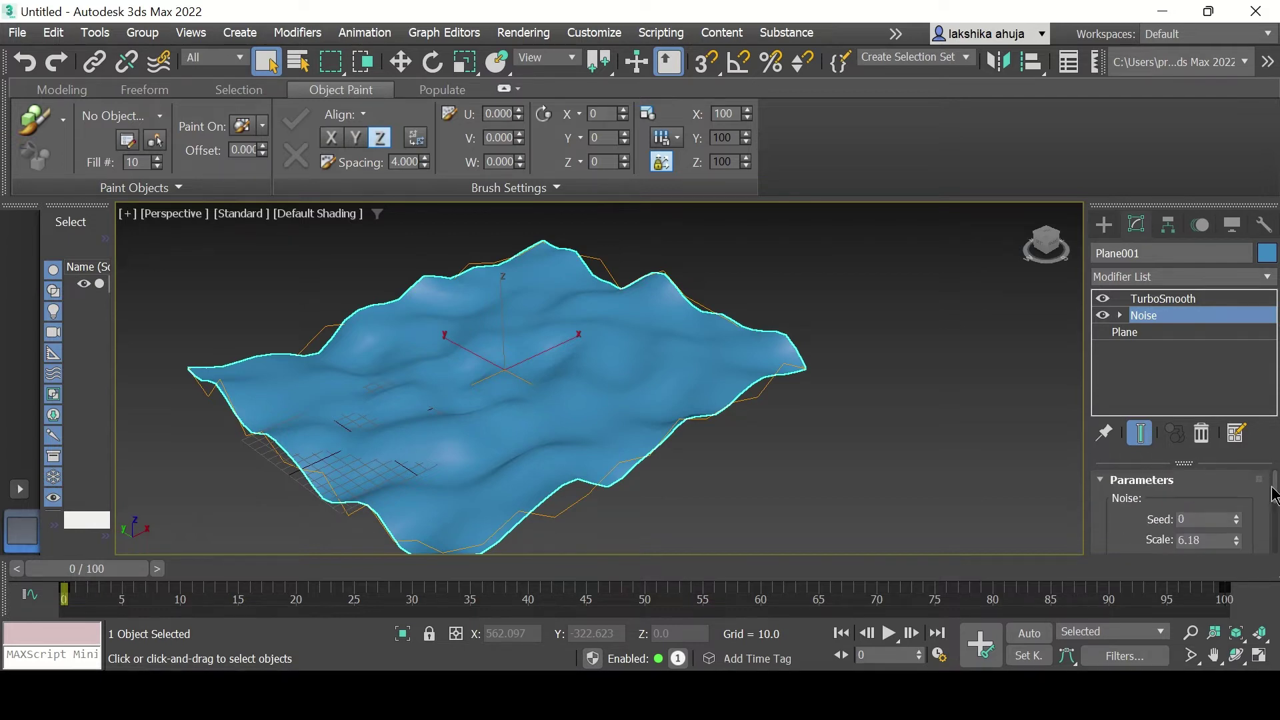
scroll(1275, 490, down, 3)
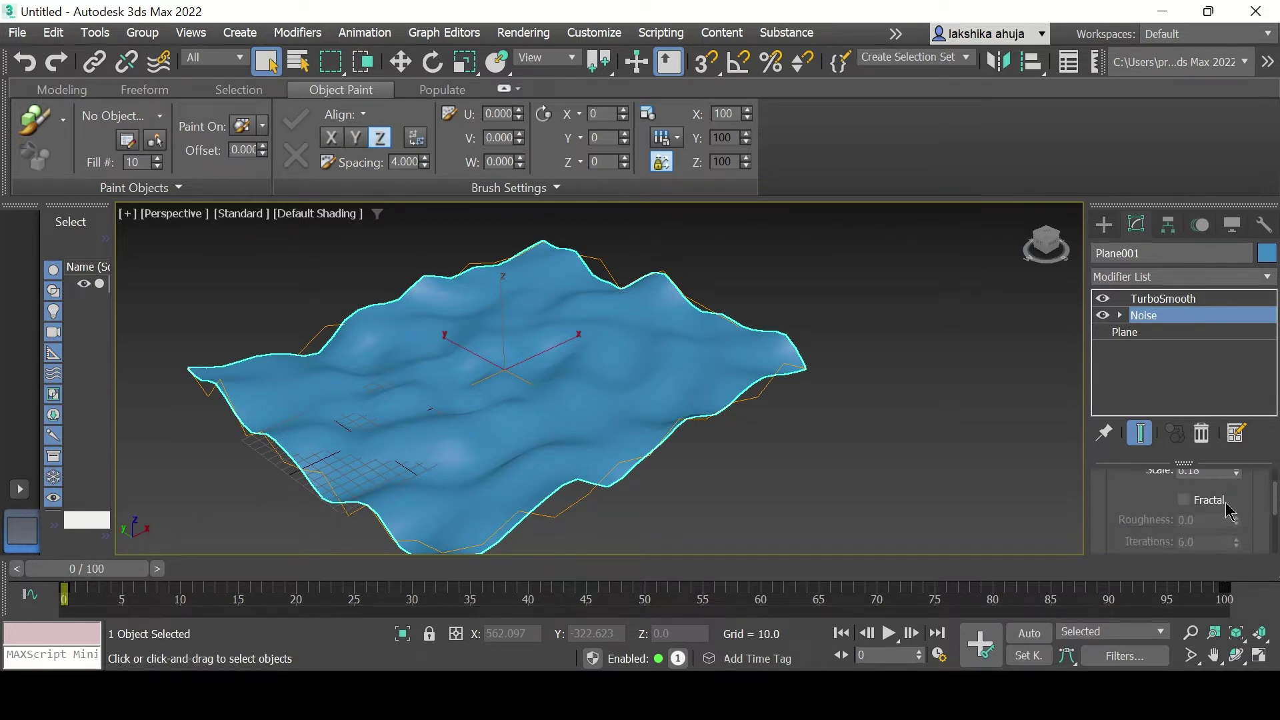
click(1185, 500)
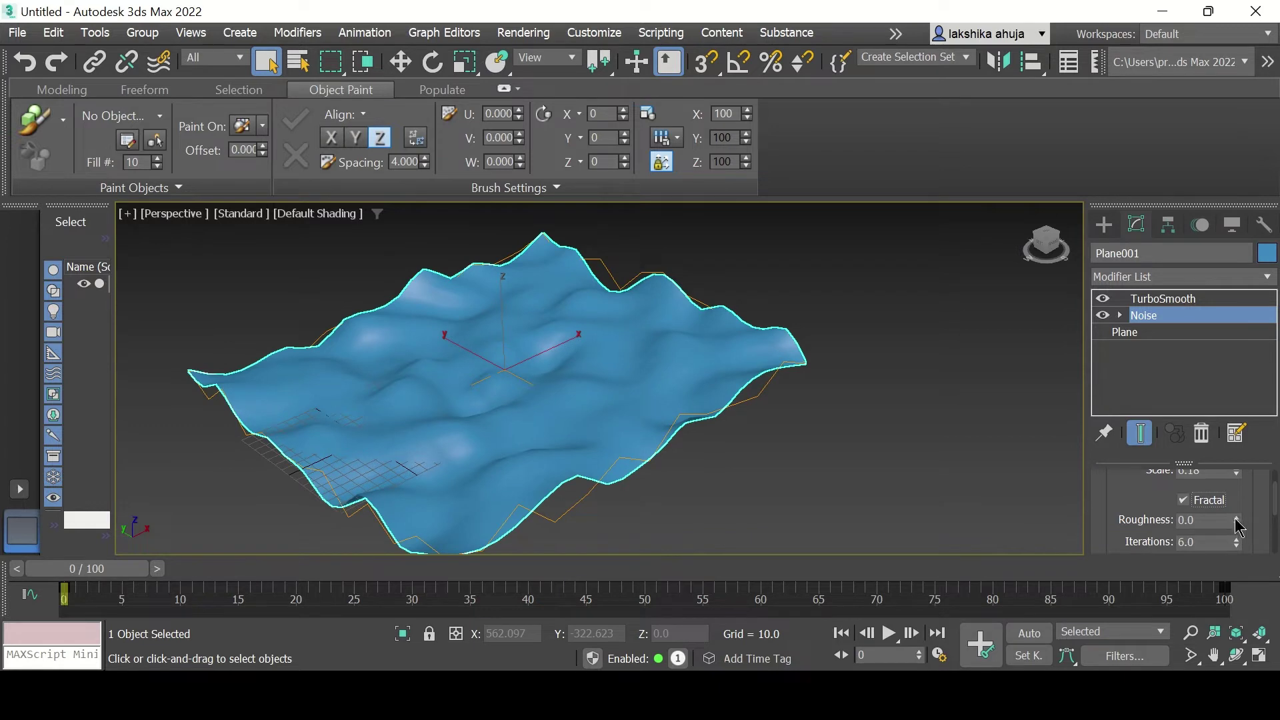
mouse_move(1238, 524)
mouse_down()
mouse_move(1233, 345)
mouse_move(1249, 511)
mouse_up()
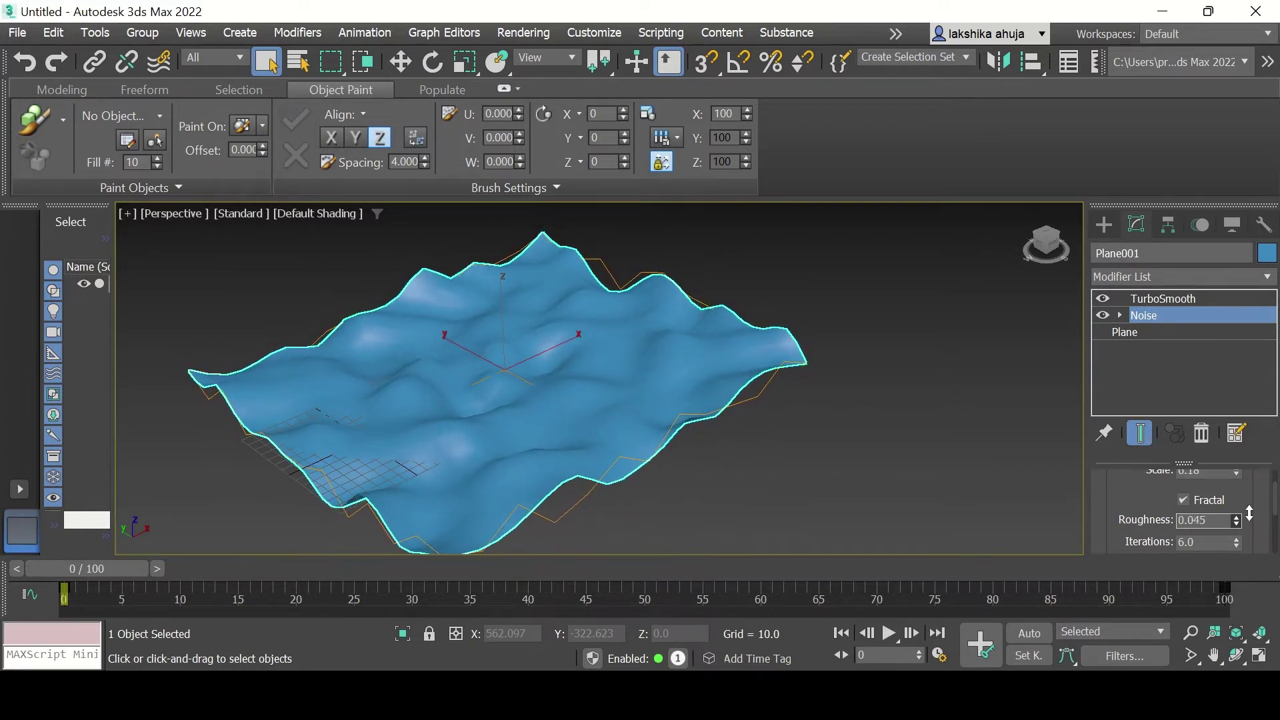
drag(1249, 520, 1249, 497)
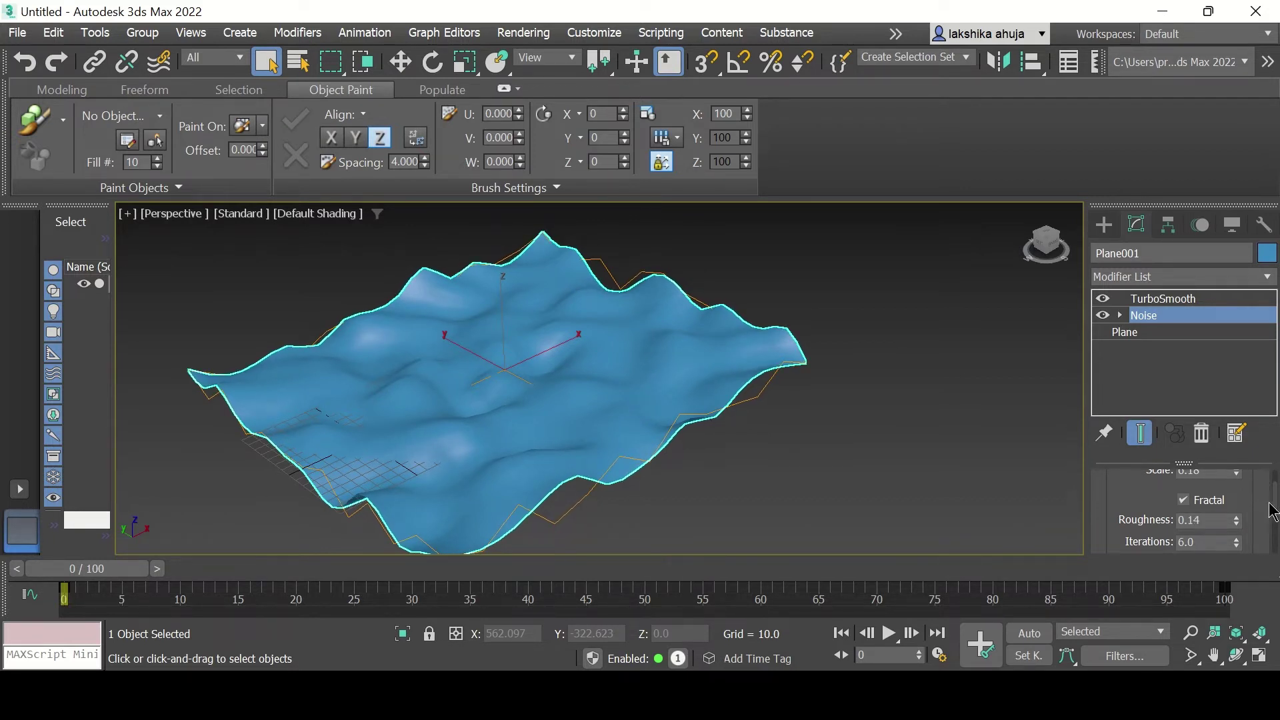
scroll(1253, 514, down, 3)
drag(1216, 543, 1217, 534)
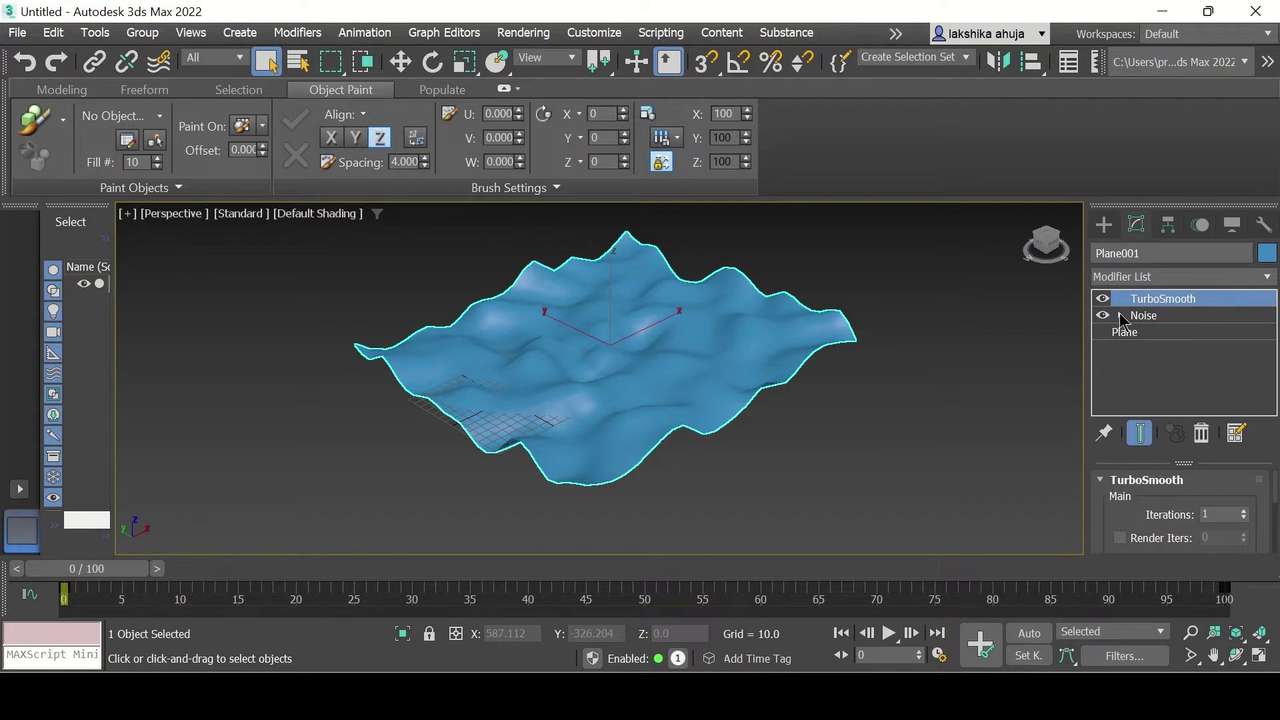
- Move the Noise modifier's gizmo along the Y axis to about 74.4
click(1120, 317)
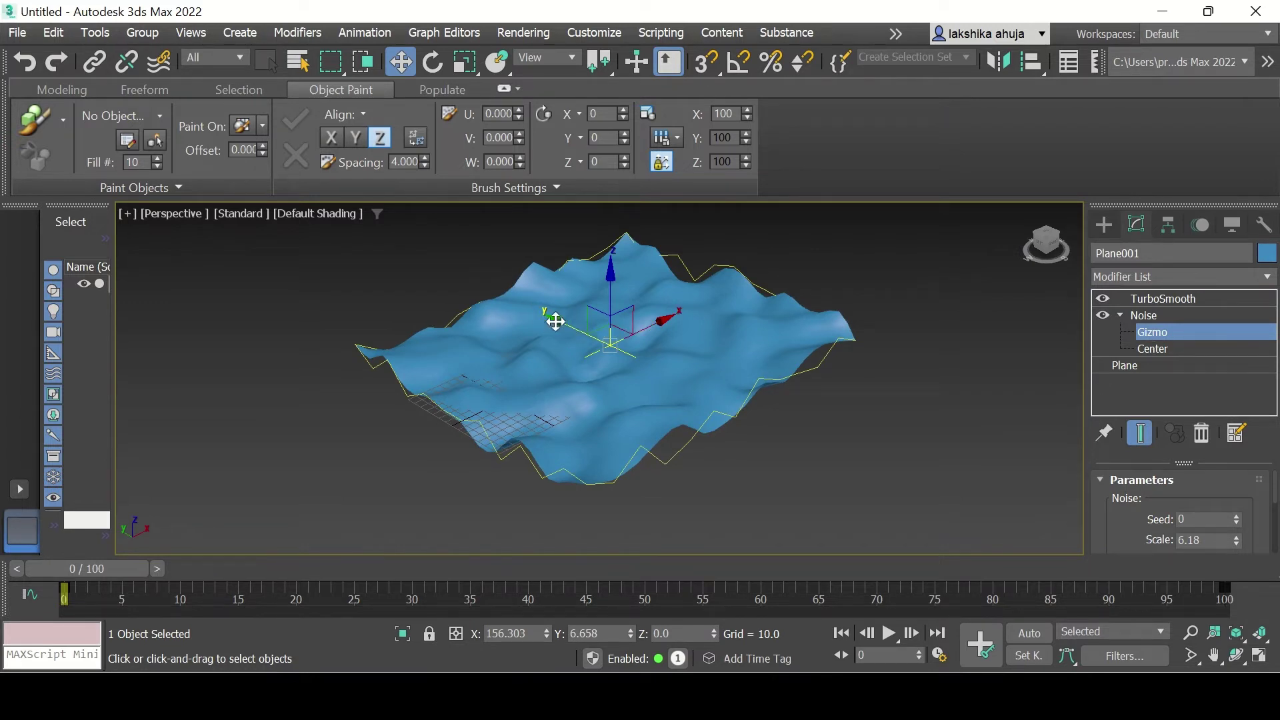
drag(563, 320, 519, 301)
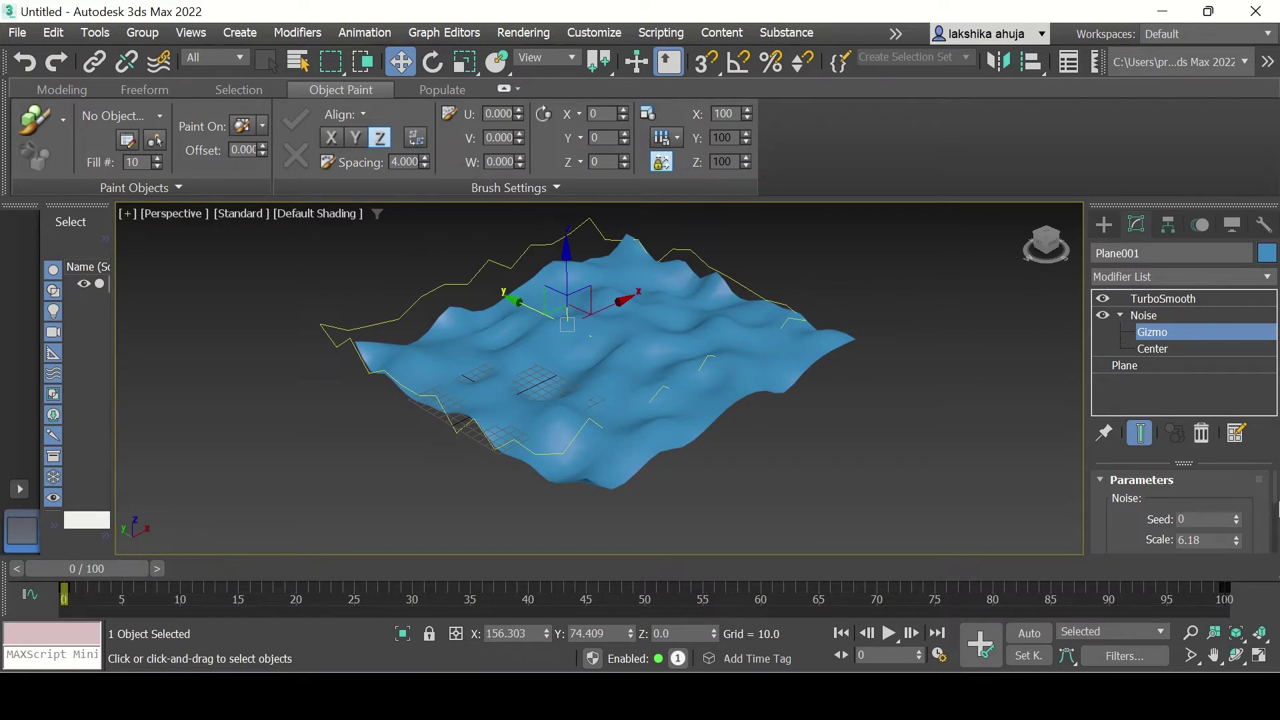
- Turn on Animate Noise for the blue surface, play the wave animation and stop it
drag(1275, 492, 1275, 538)
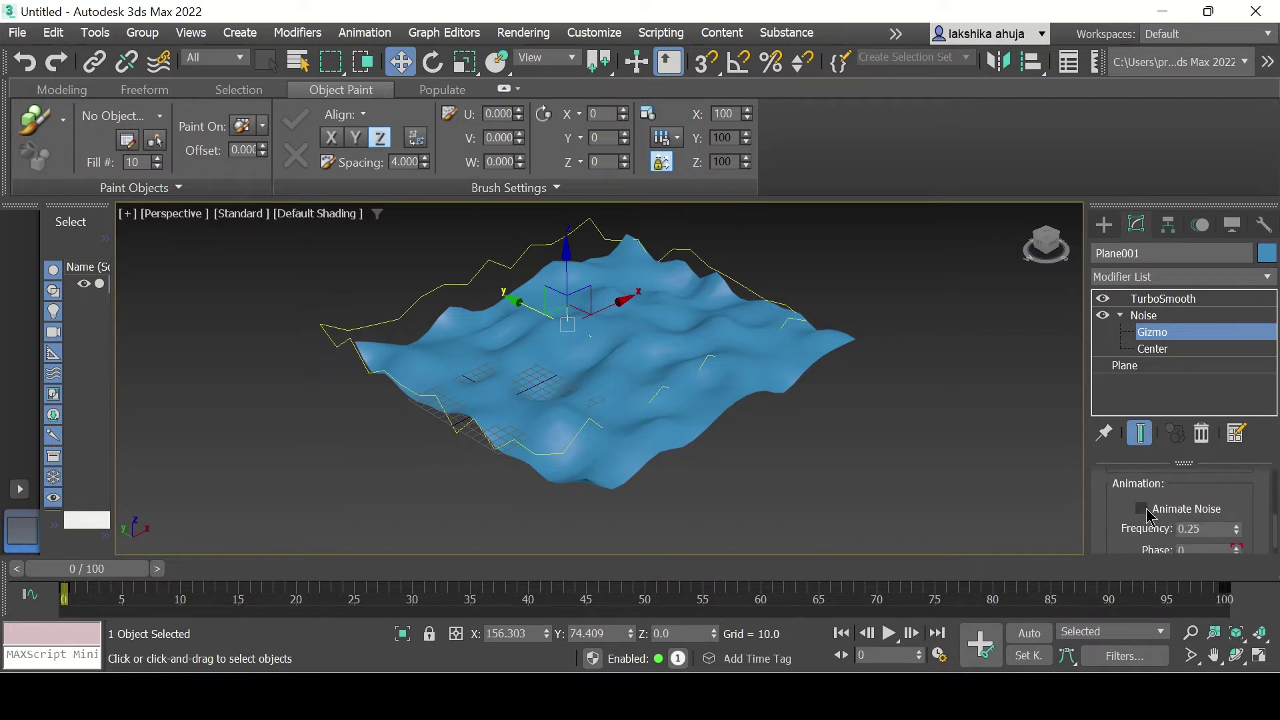
key(slash)
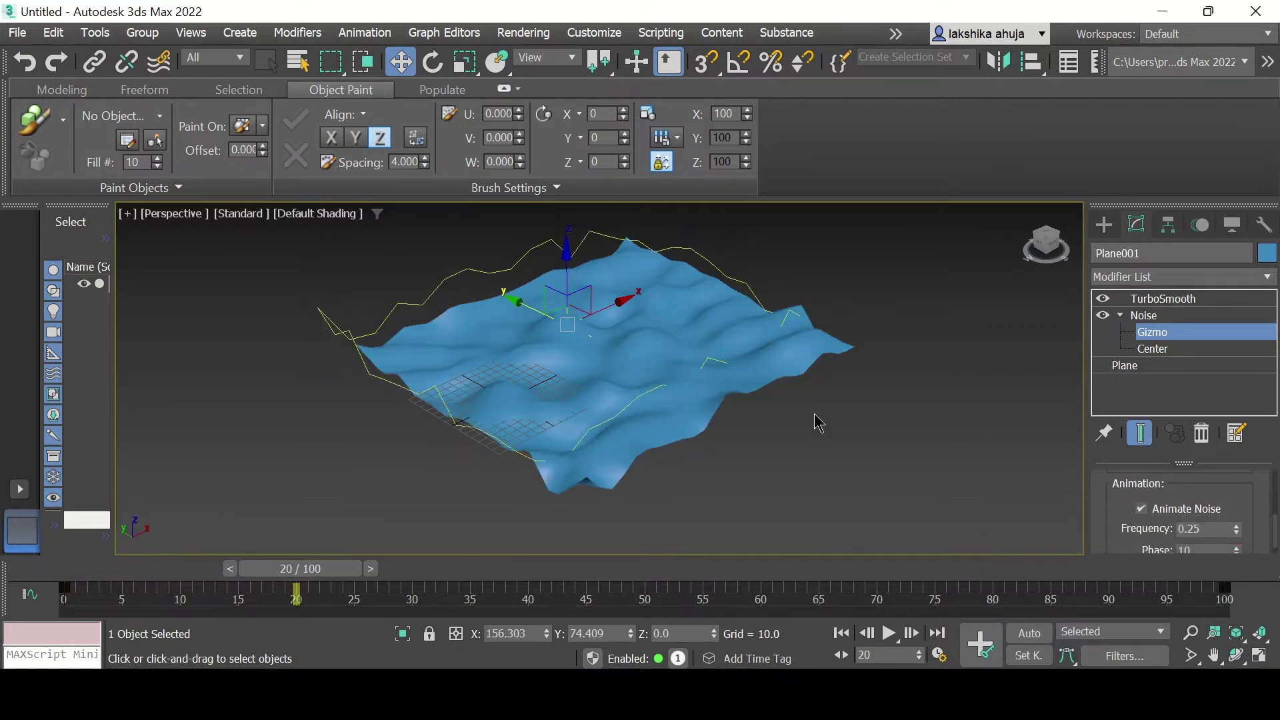
click(893, 638)
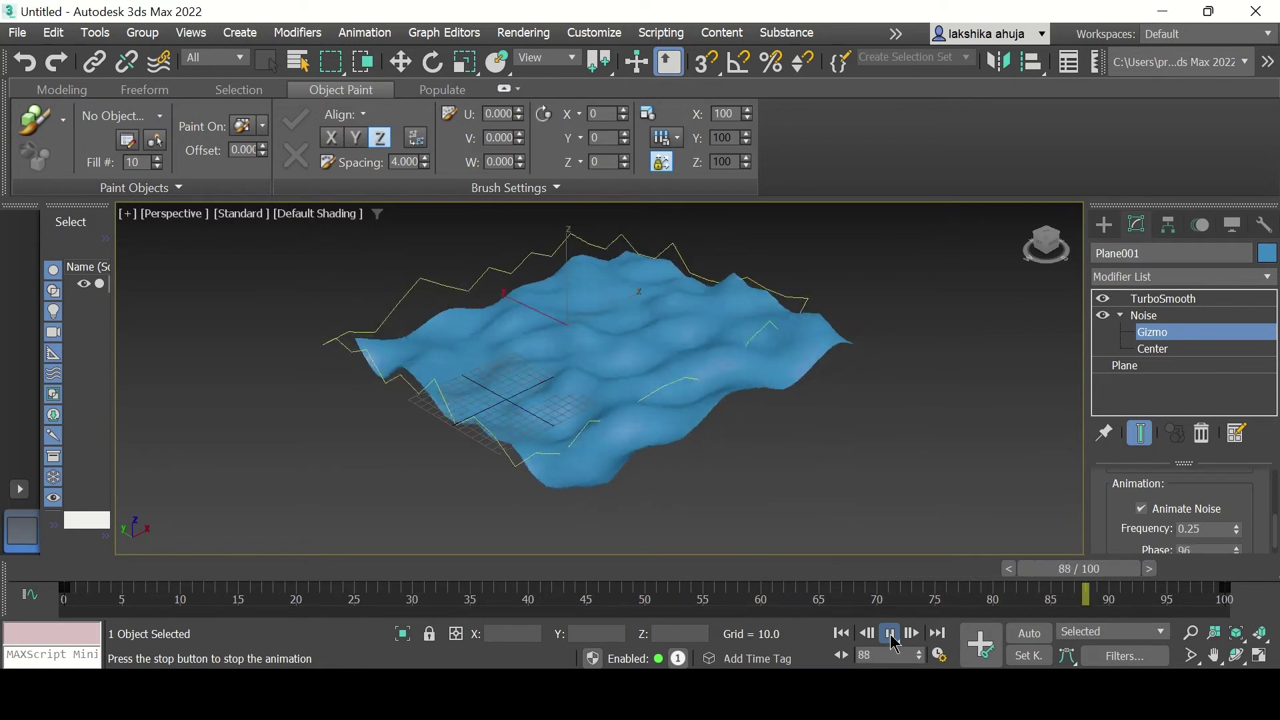
click(892, 639)
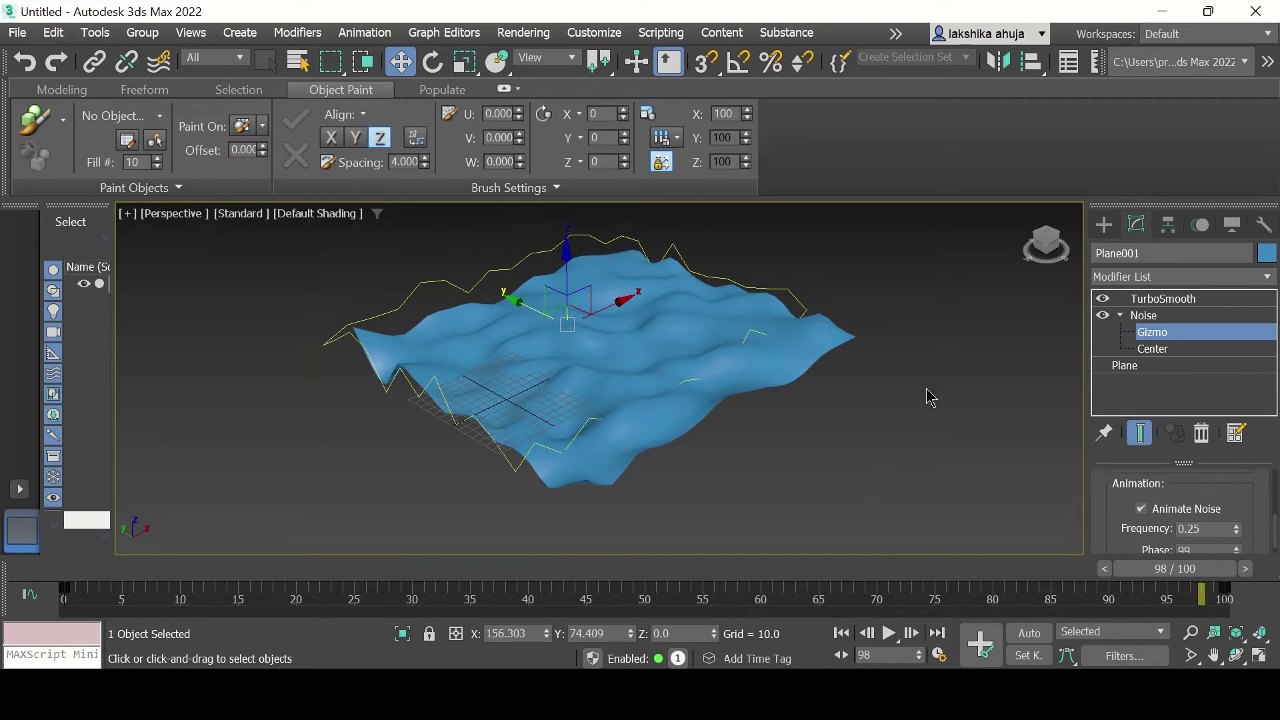
- Draw a plane about 920 long and 1071 wide beside the blue surface and turn on edged faces in the viewport
middle_drag(932, 398, 775, 472)
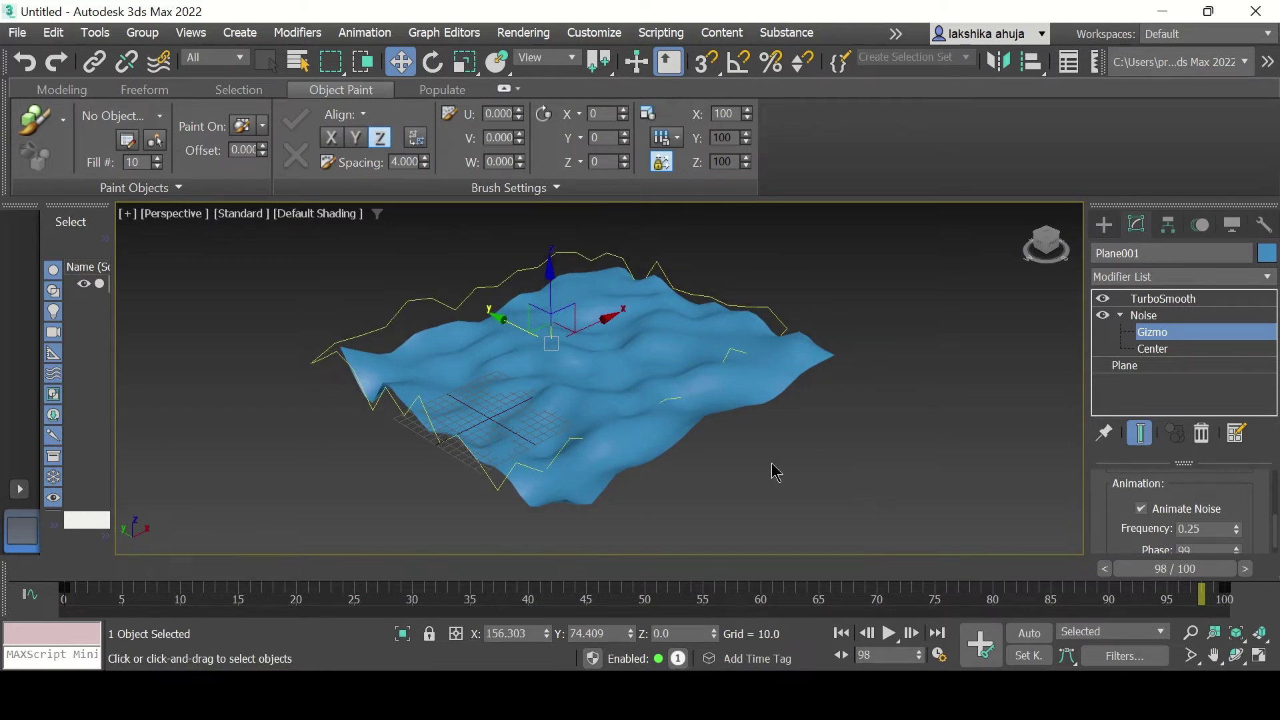
scroll(775, 472, down, 5)
middle_drag(772, 471, 513, 432)
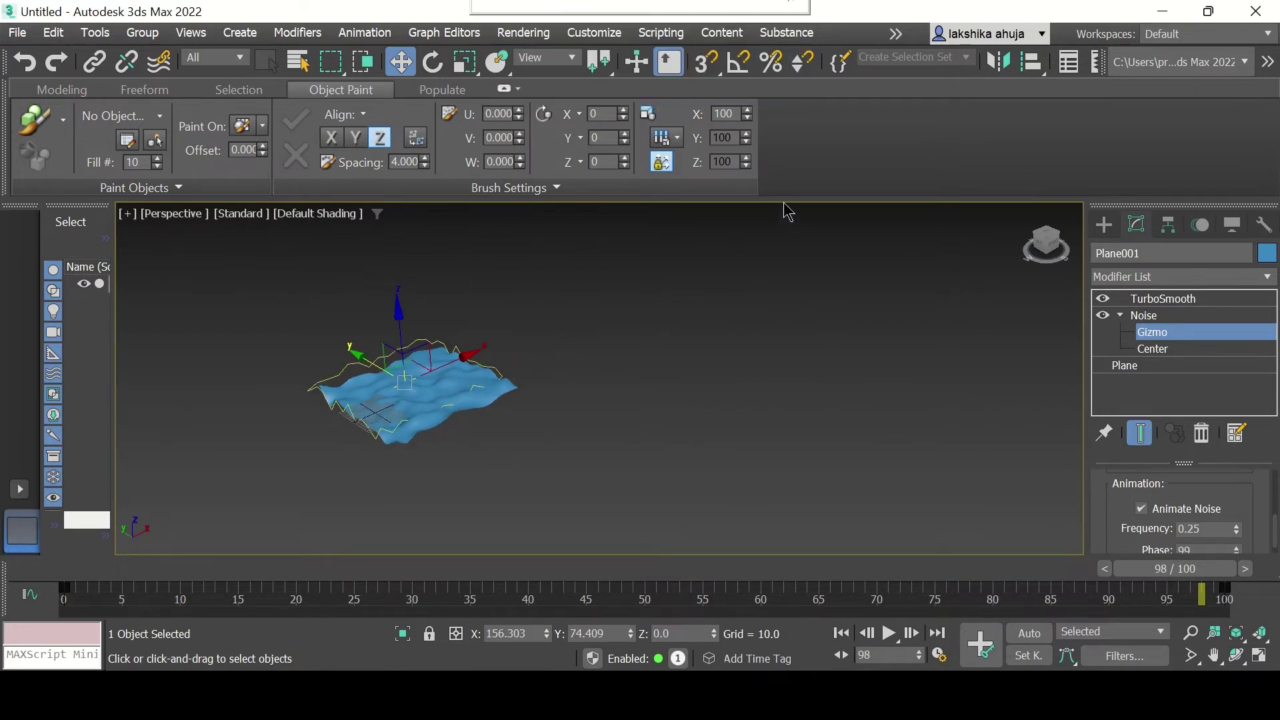
click(1105, 226)
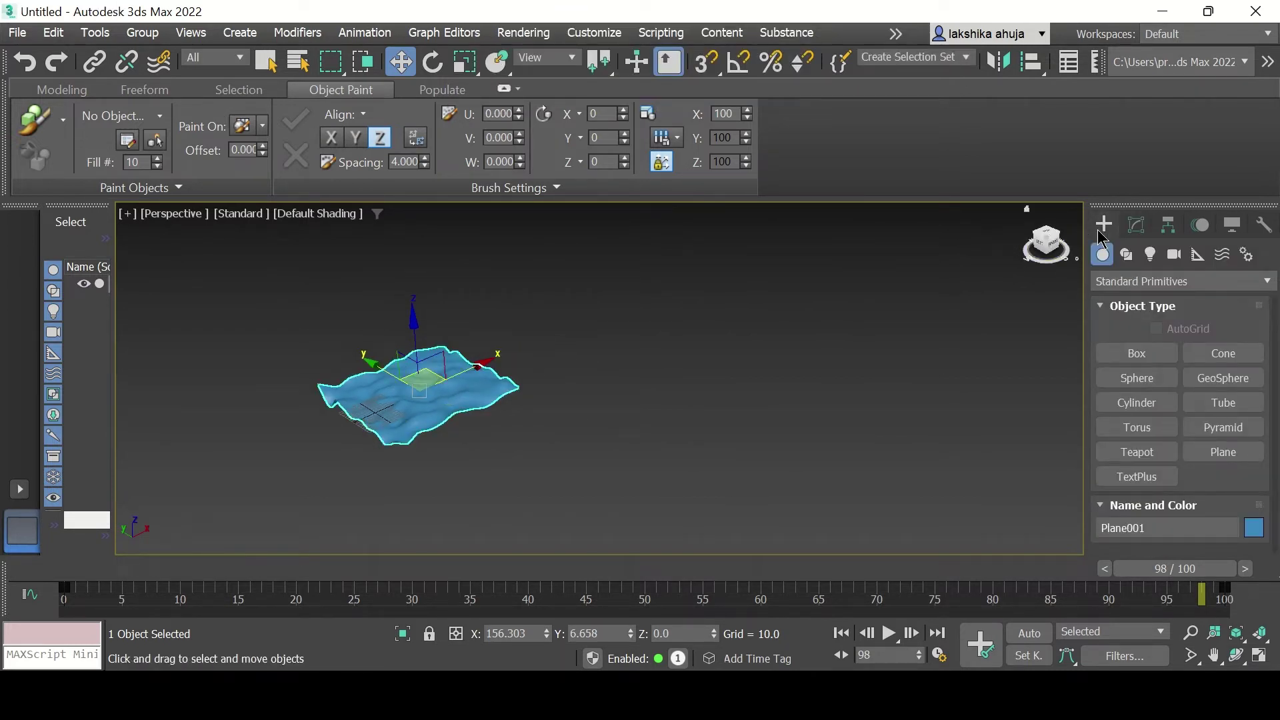
click(949, 405)
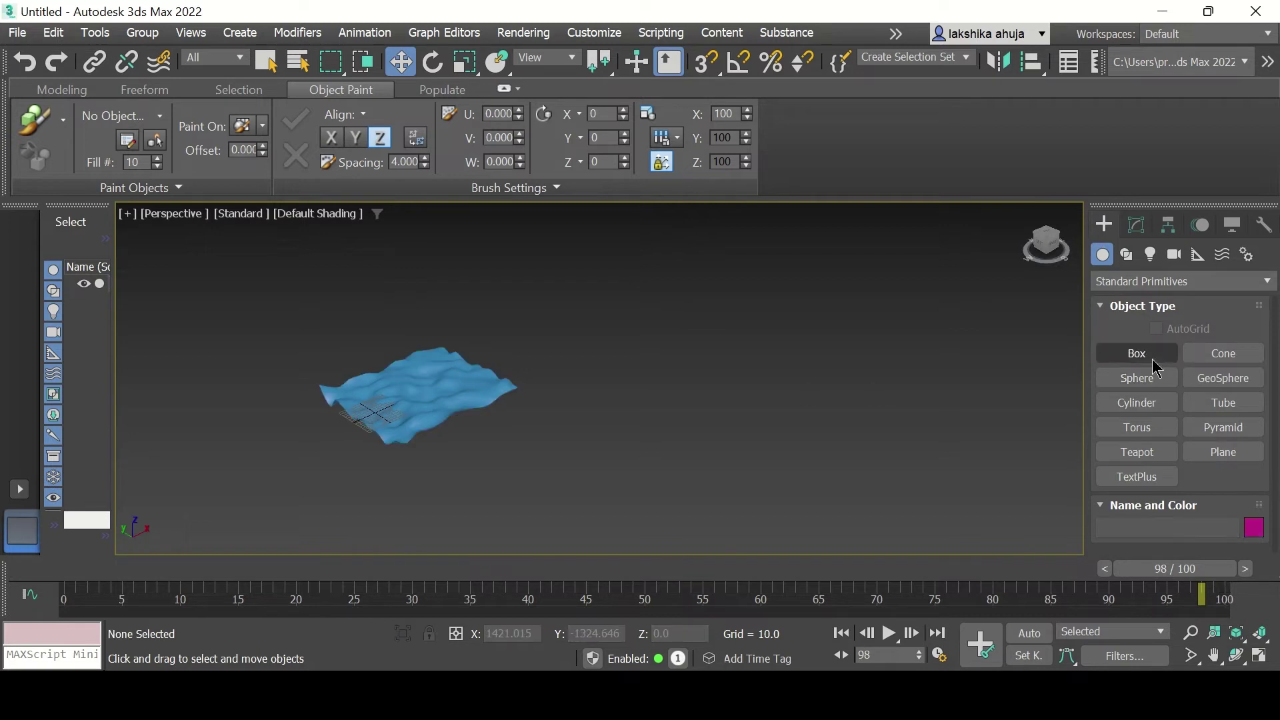
click(1223, 452)
drag(606, 329, 1025, 294)
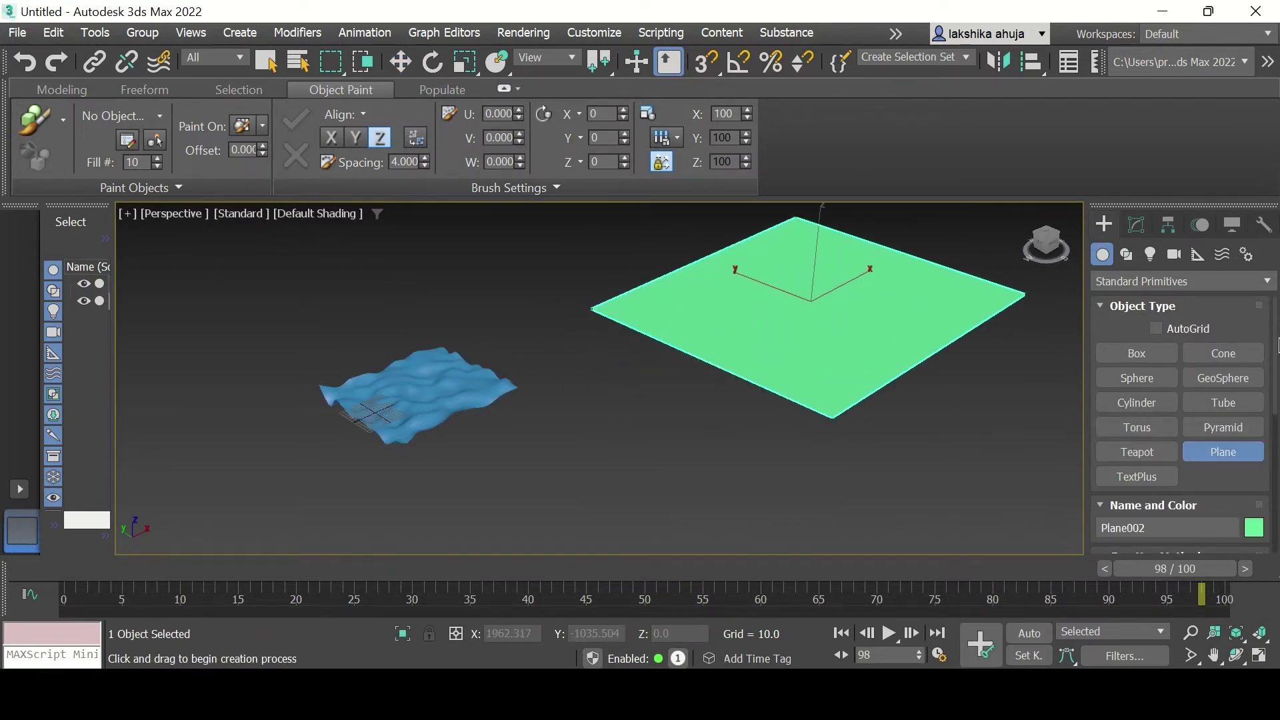
drag(1278, 344, 1278, 466)
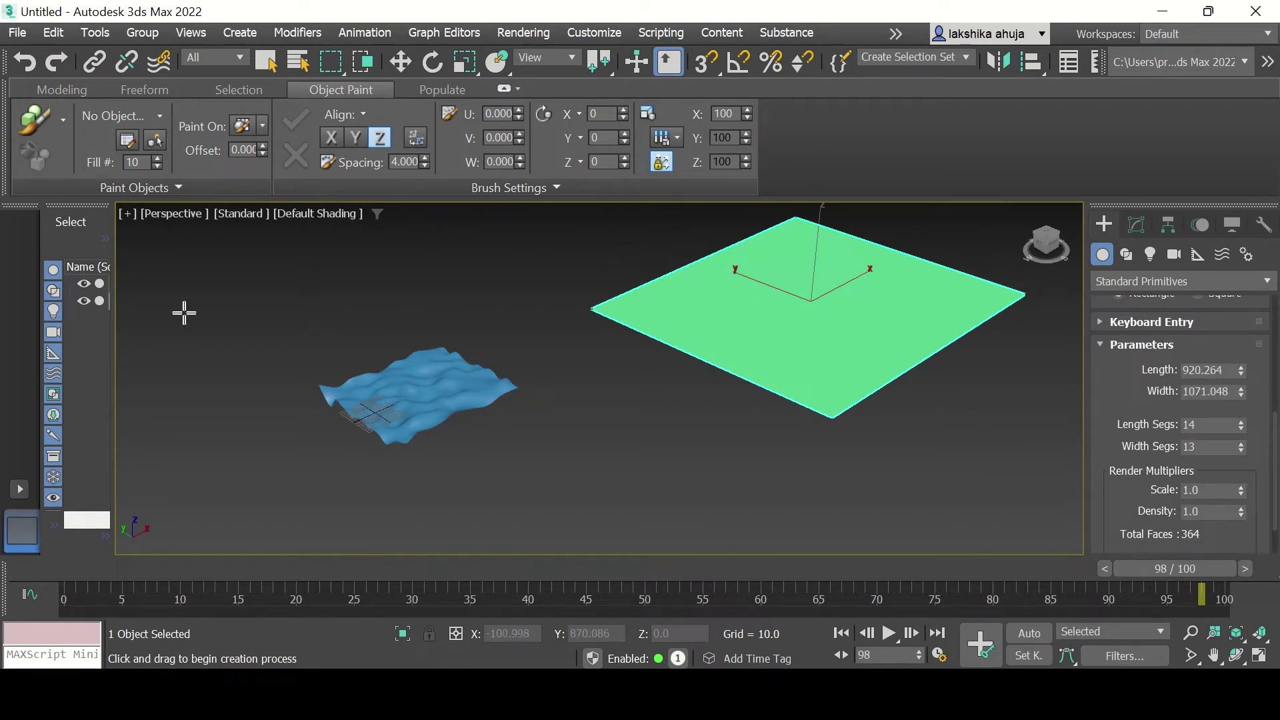
click(314, 215)
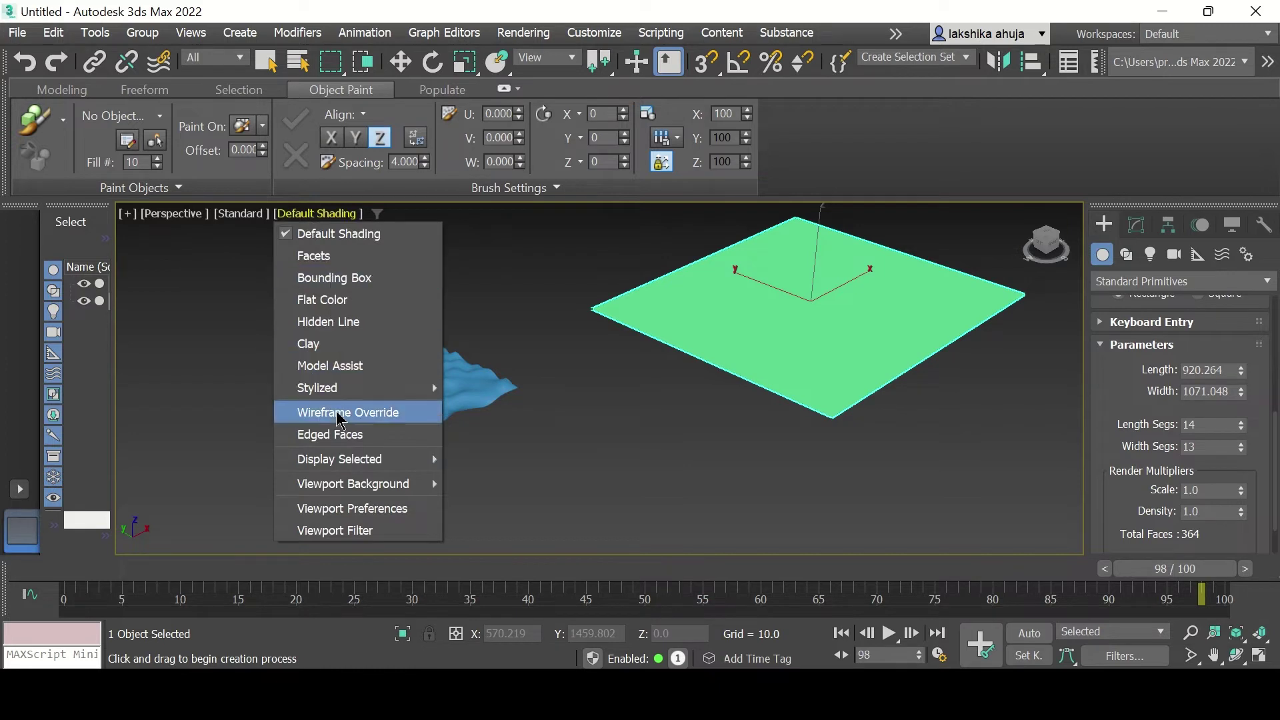
click(336, 432)
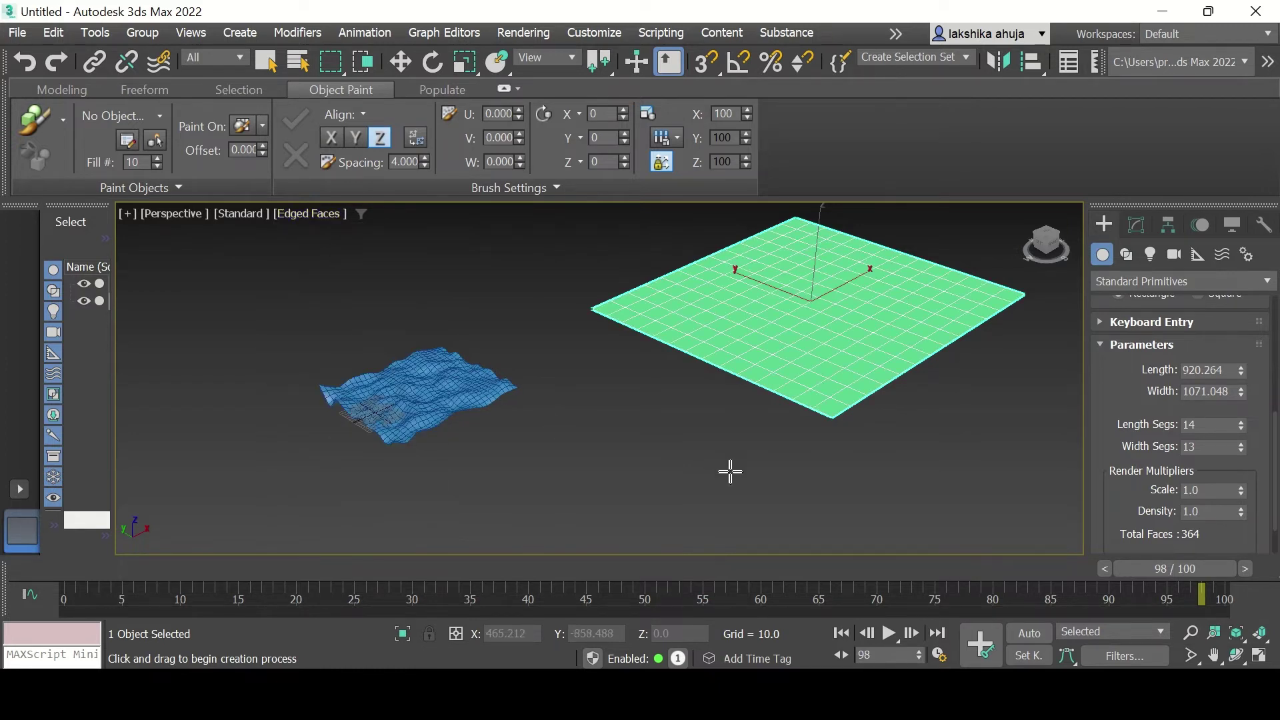
middle_drag(729, 471, 606, 509)
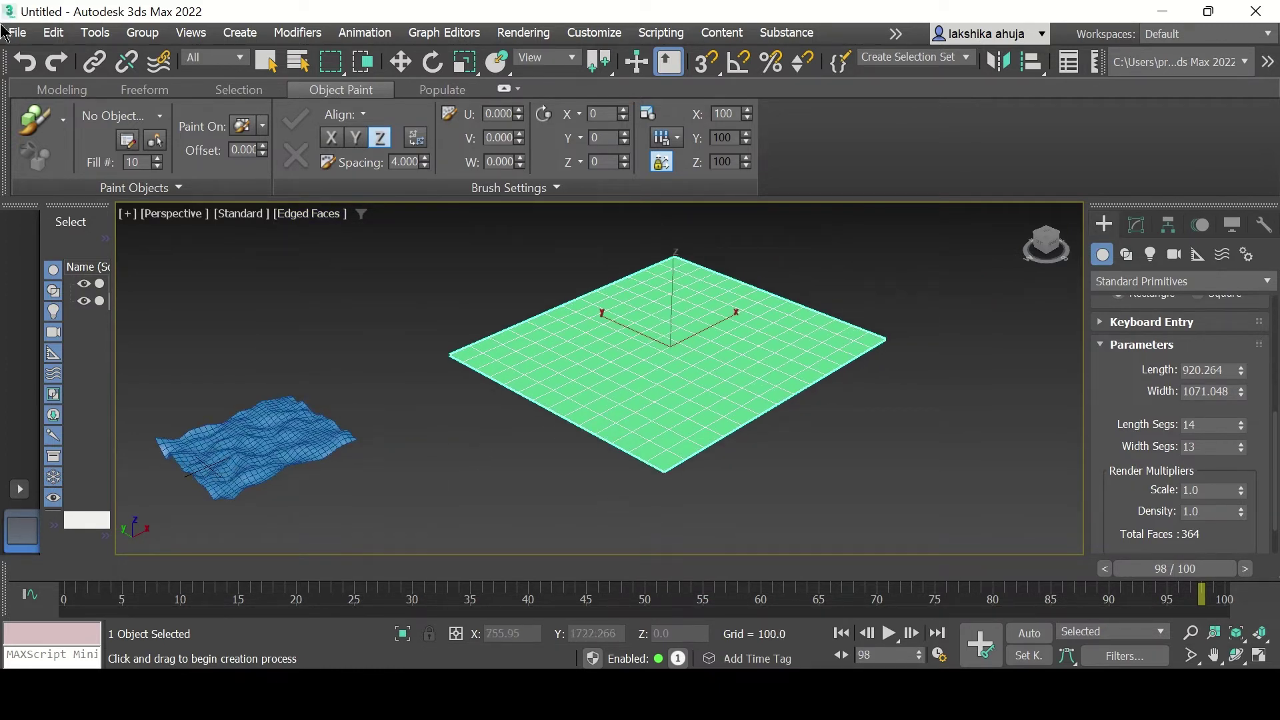
- Add a Wave modifier to the green plane with Amplitude 1 at 43.566, Amplitude 2 at 9.193 and Wave Length at 84.485
click(1136, 225)
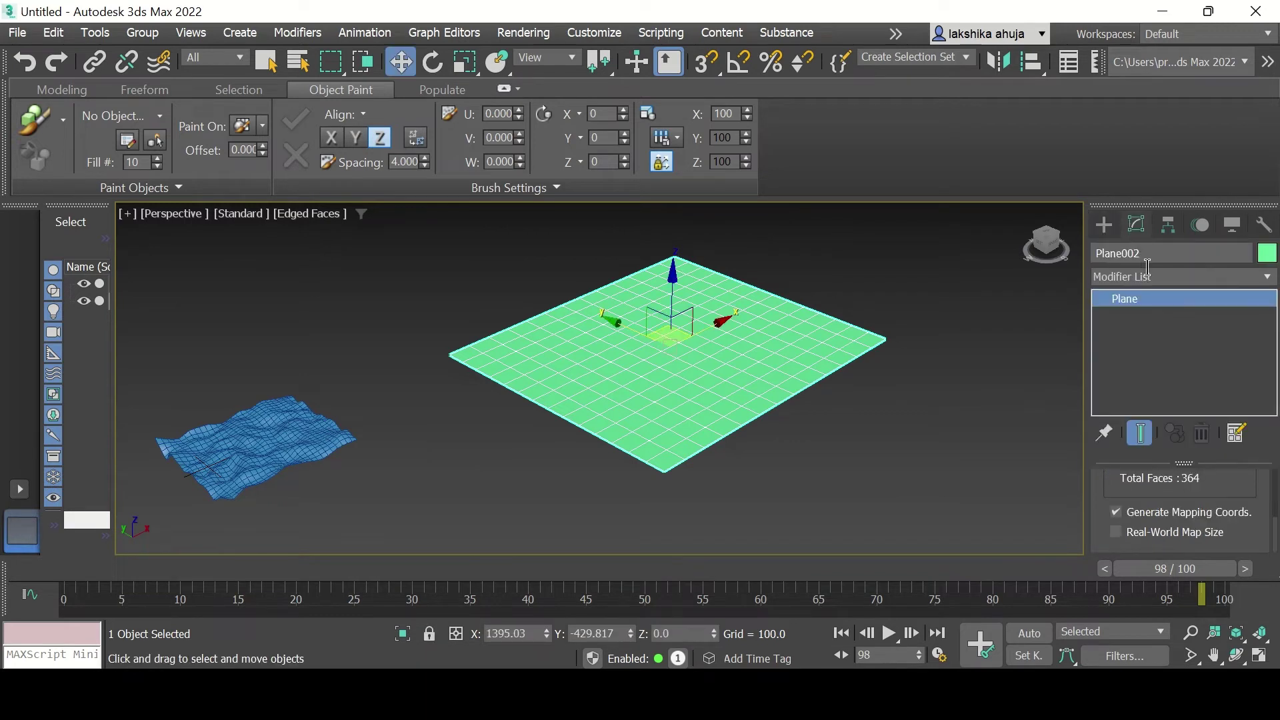
click(1155, 278)
text(w)
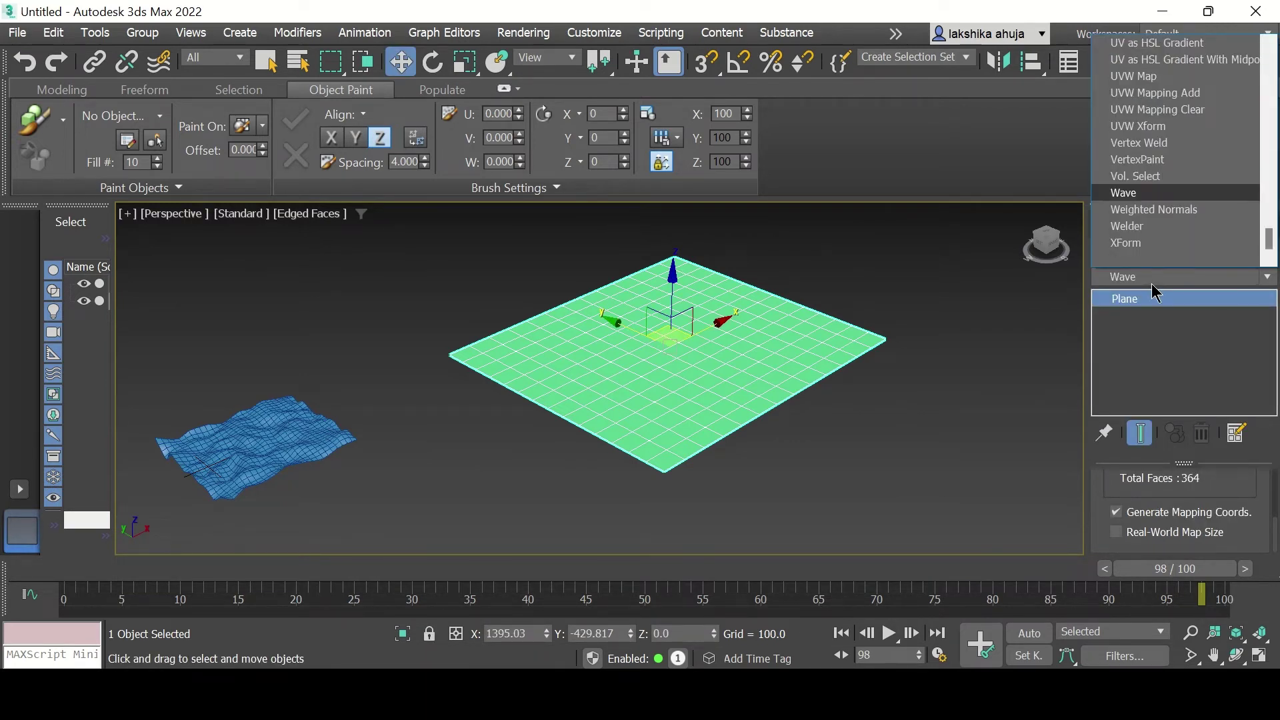
key(Escape)
click(1154, 283)
key(w)
key(Return)
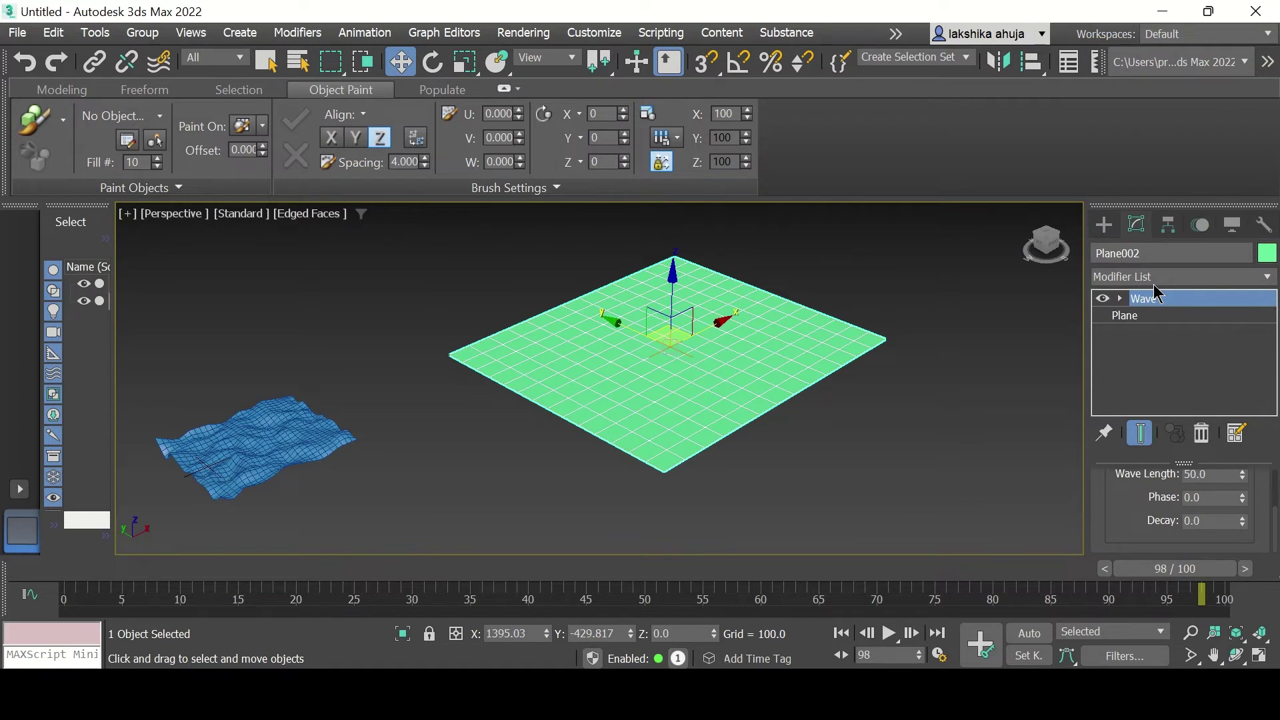
drag(1276, 527, 1251, 301)
drag(1242, 519, 1250, 434)
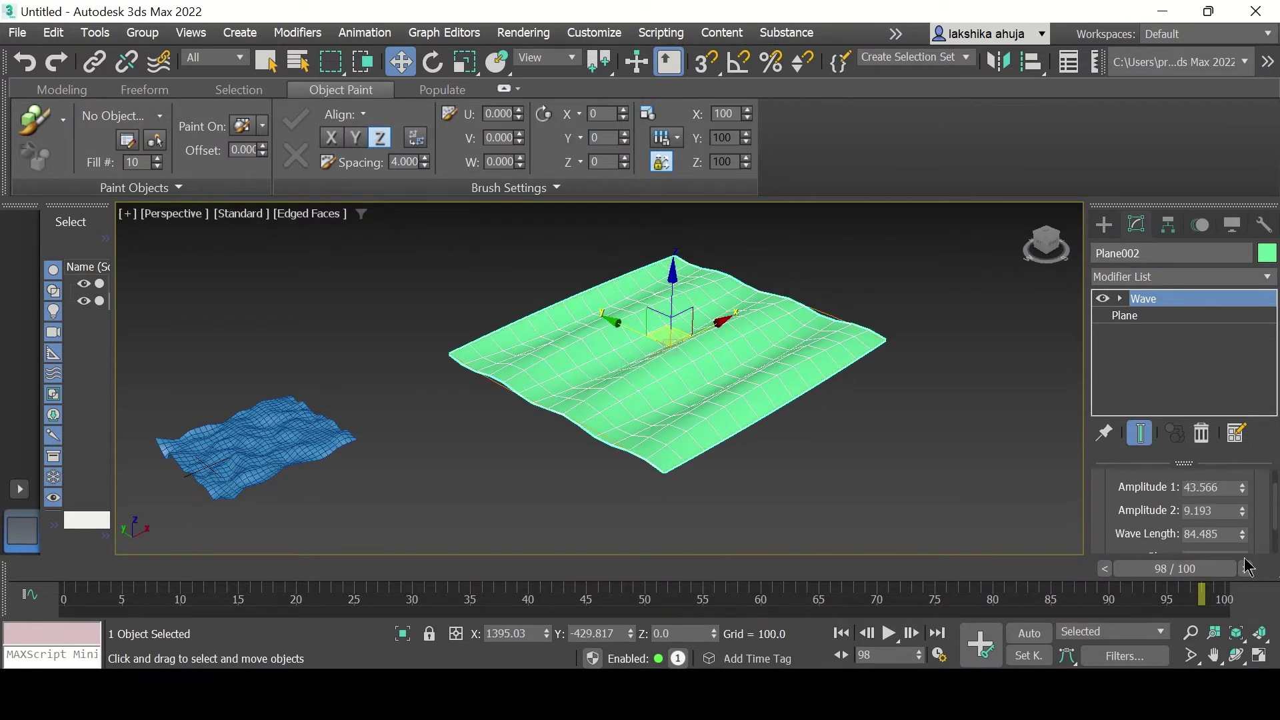
- Increase the green plane's segments, and set Wave's Amplitude 1 to 26.575, Amplitude 2 to 21.972 and Wave Length to 113.21
click(1187, 320)
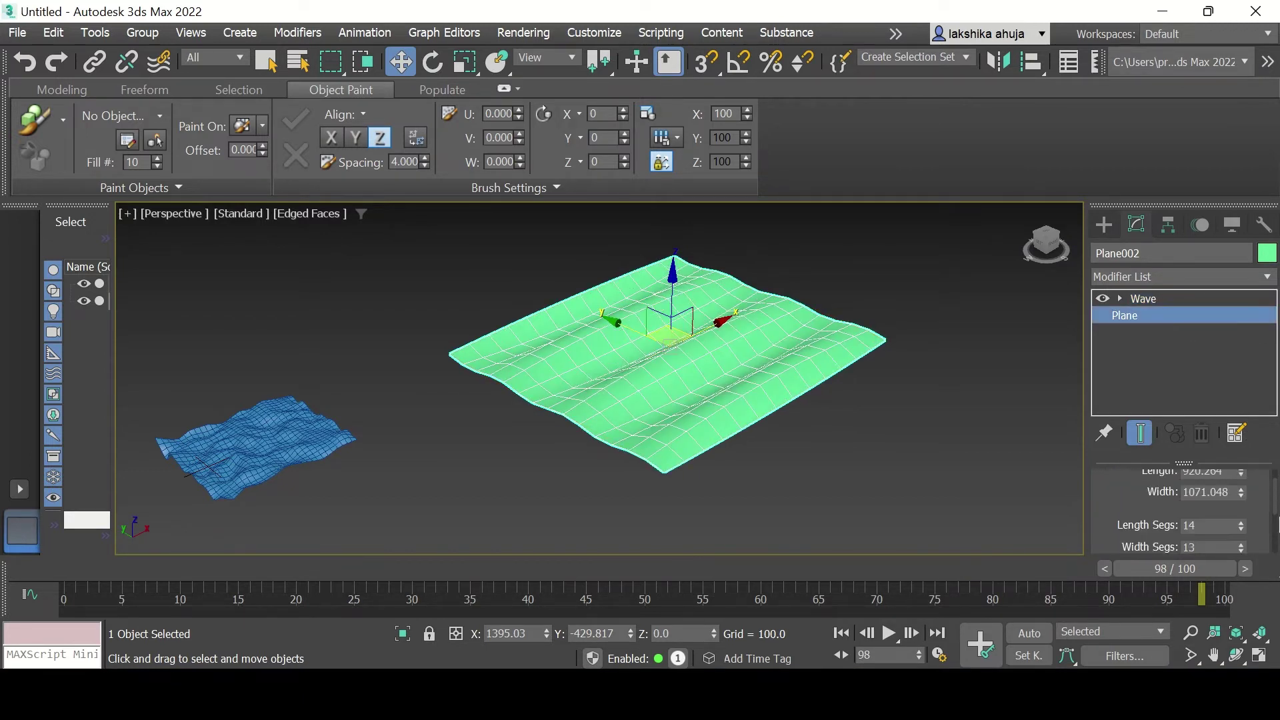
mouse_move(1243, 532)
mouse_down()
mouse_move(1243, 510)
mouse_move(1242, 544)
mouse_move(1239, 532)
mouse_up()
click(1167, 300)
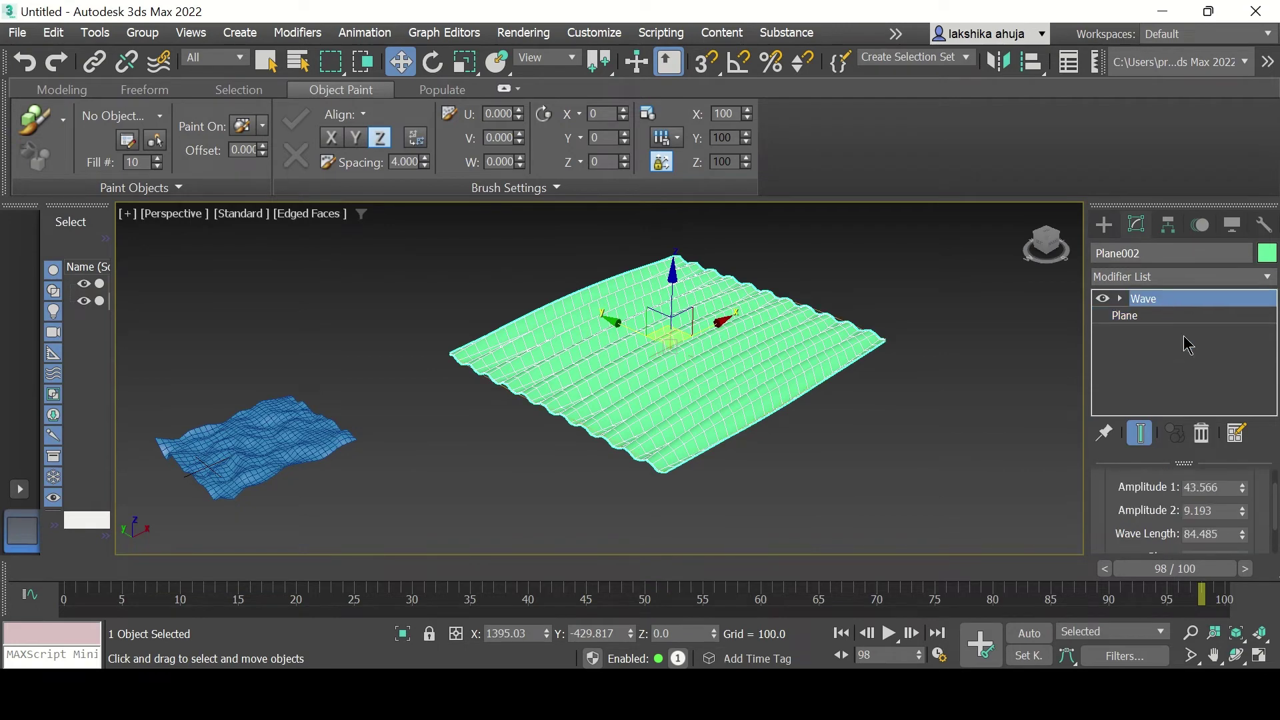
drag(1242, 489, 1245, 413)
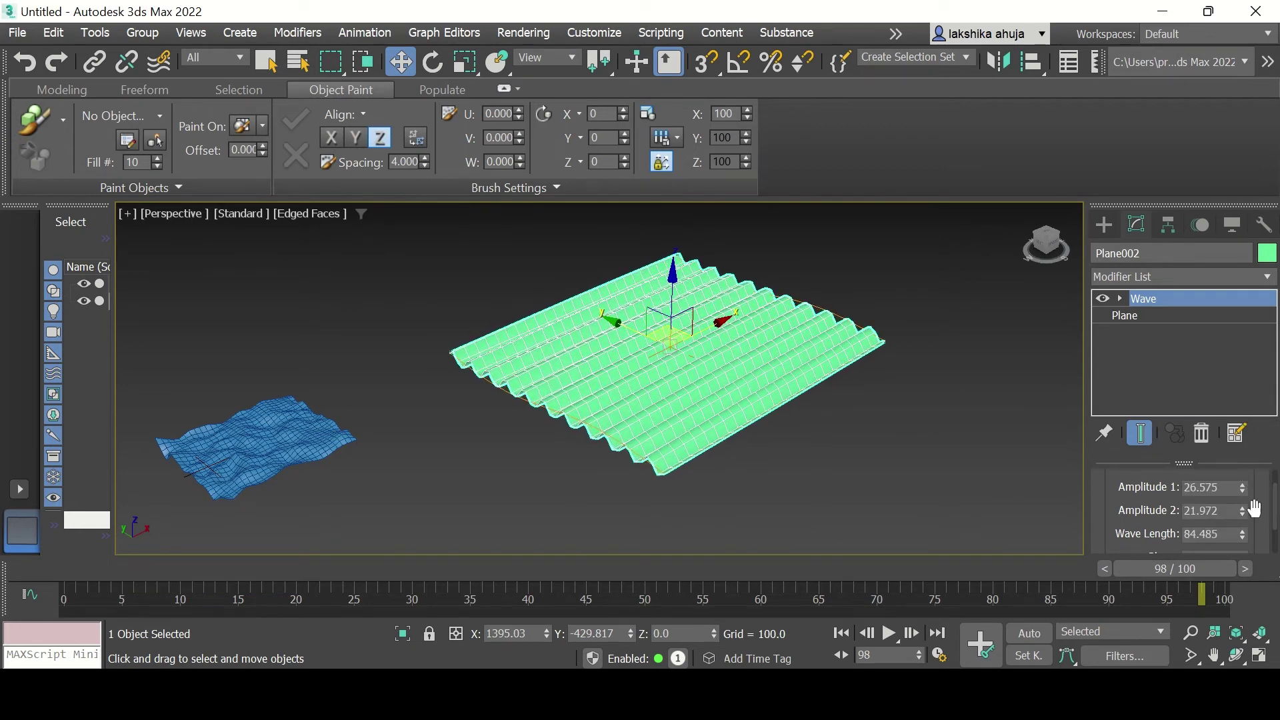
mouse_move(1245, 537)
mouse_down()
mouse_move(1244, 557)
mouse_move(1251, 520)
mouse_up()
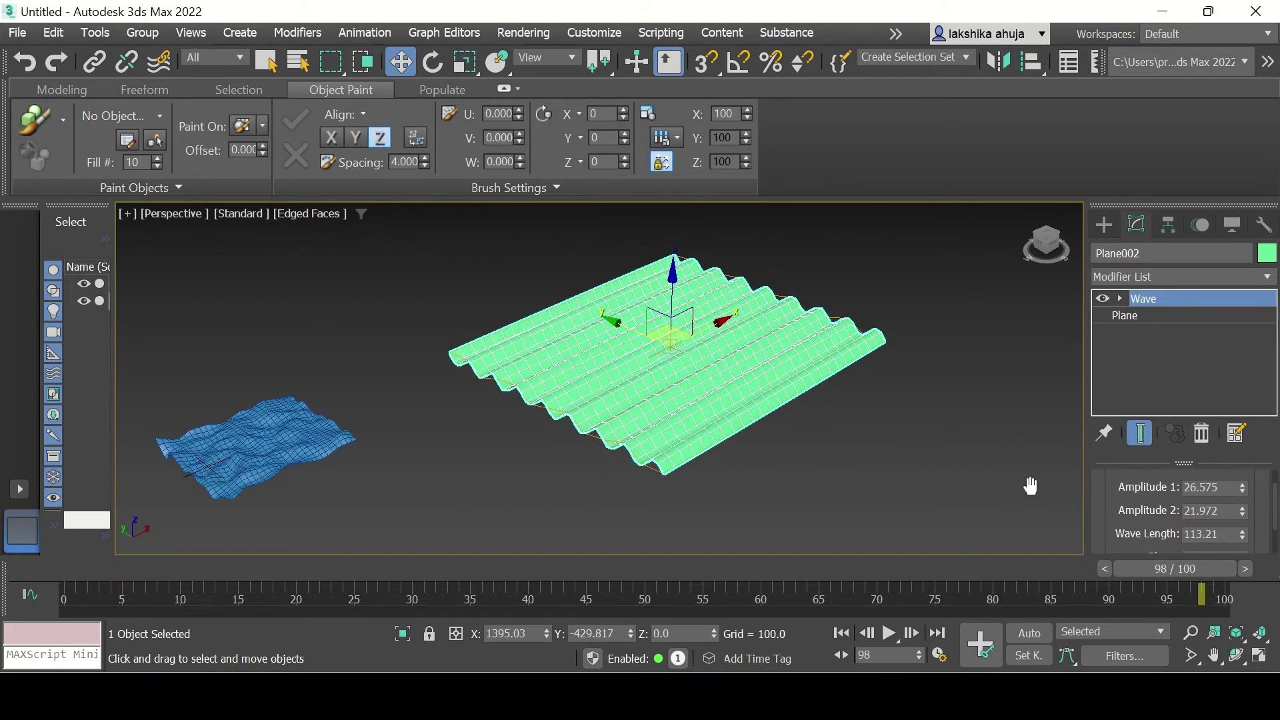
- Turn off edged faces and set Wave's Amplitude 1 to 11.736, Amplitude 2 to 26.147 and Wave Length to 62.265
click(310, 214)
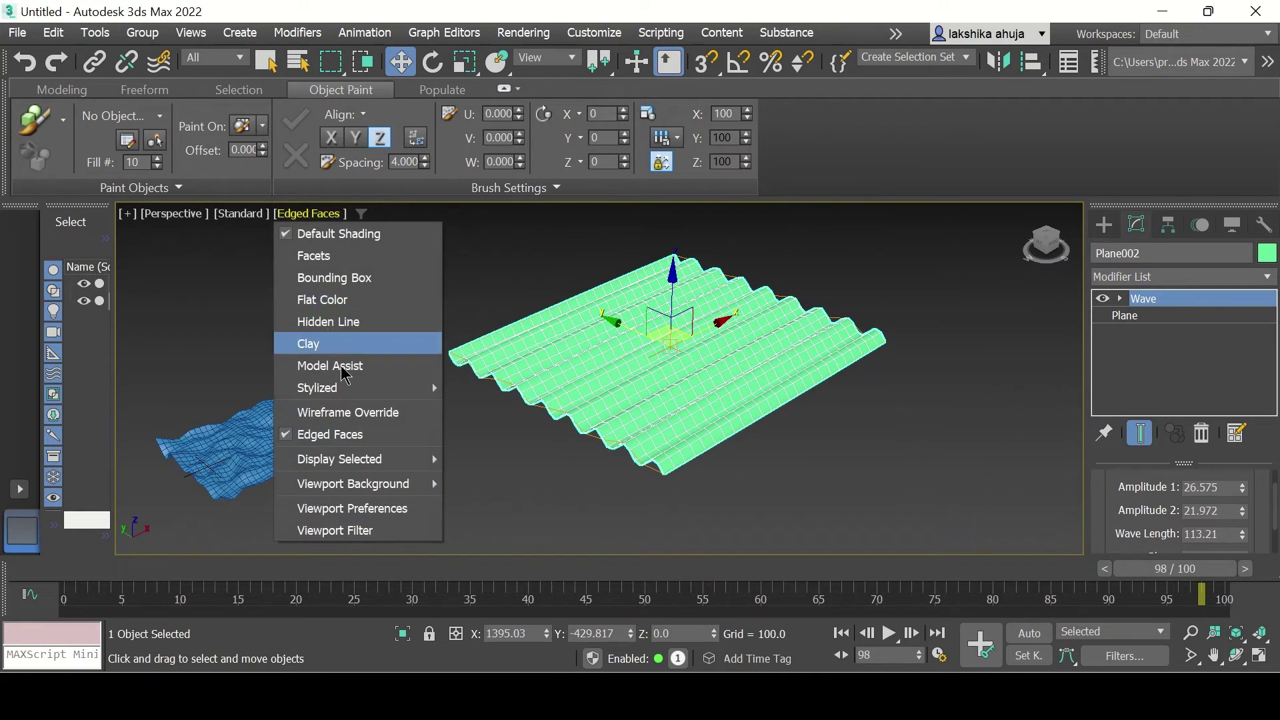
click(337, 434)
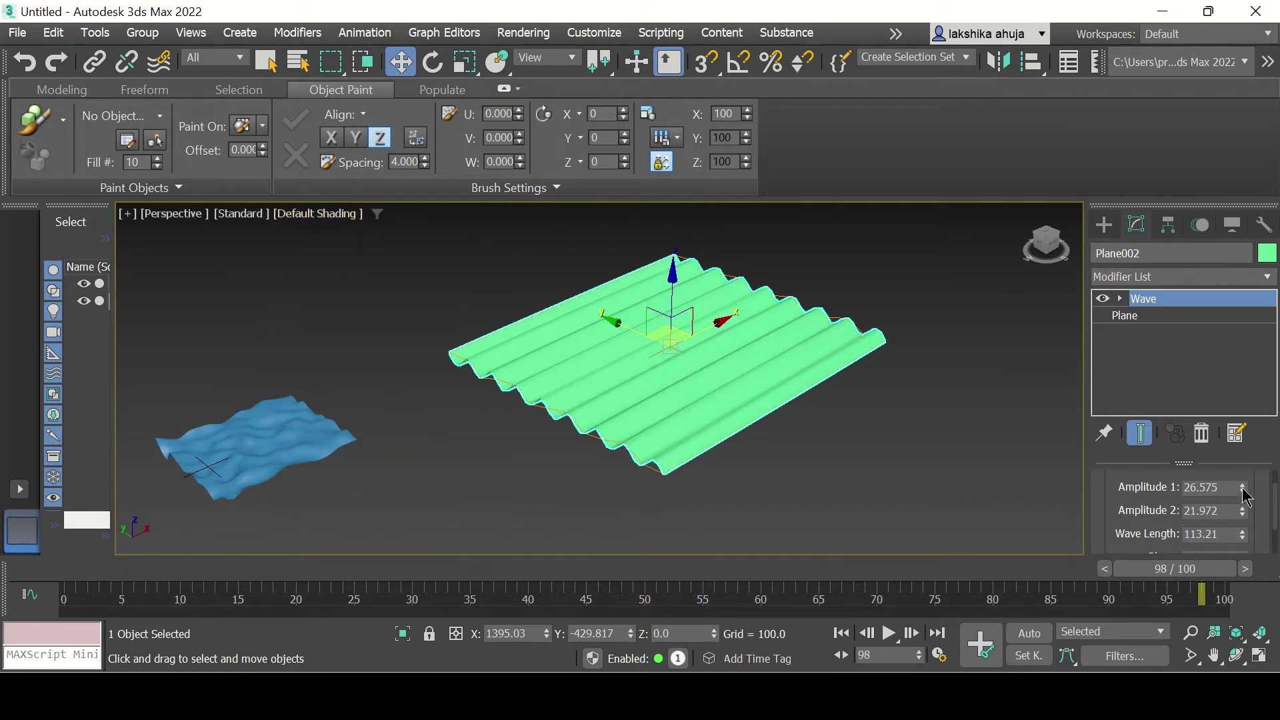
drag(1245, 492, 1247, 462)
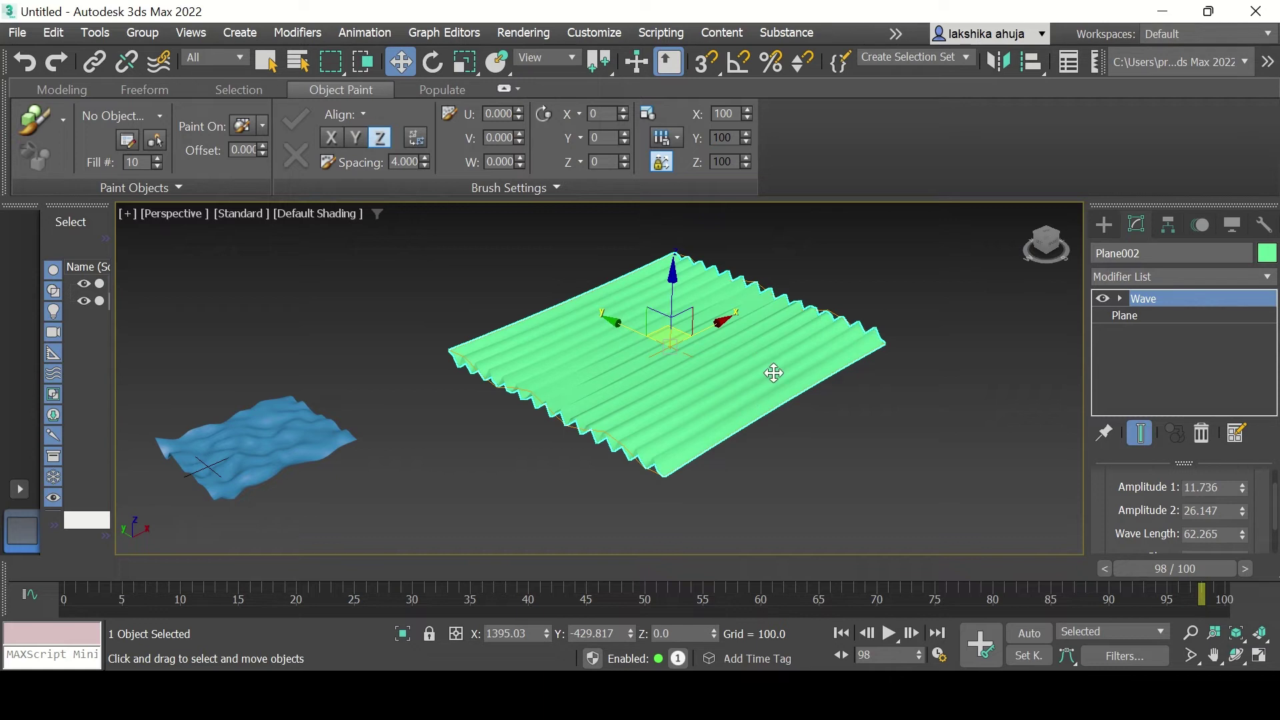
- Move the green plane to about X 1552, Y -425, Z -281
click(849, 423)
click(723, 366)
drag(722, 366, 743, 297)
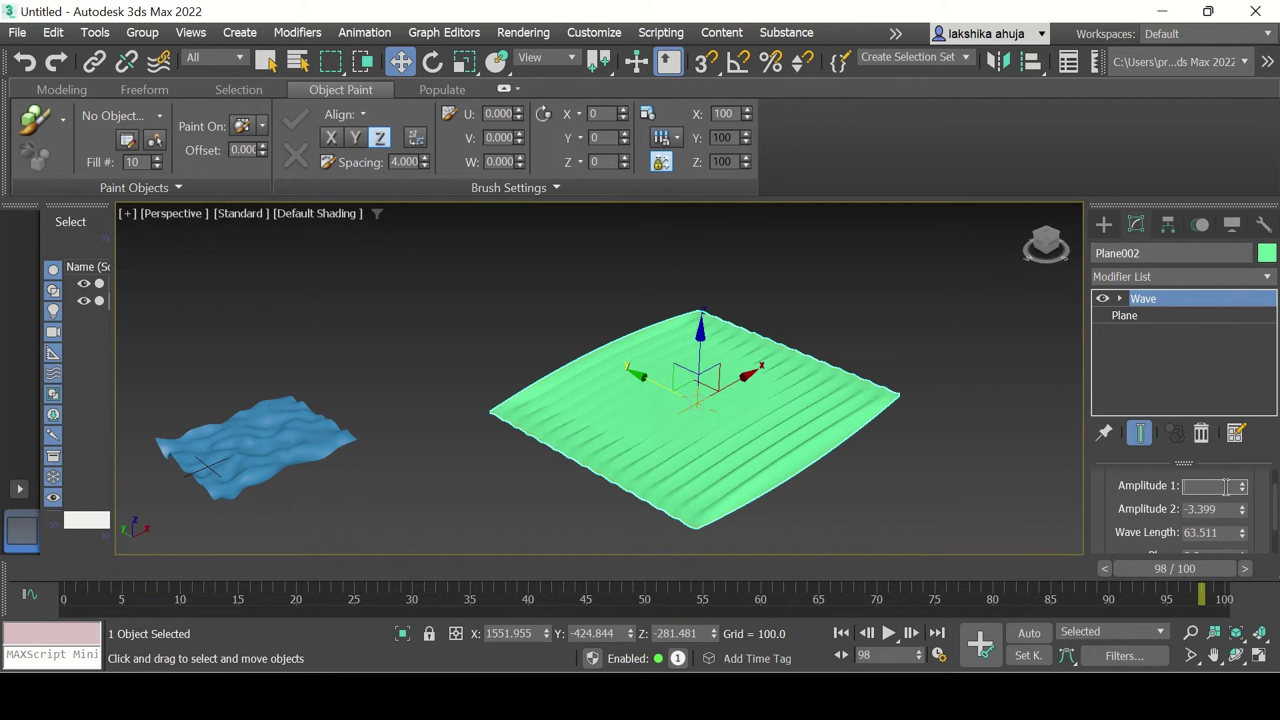
- Set the Wave modifier's Amplitude 1 to 50, Amplitude 2 to -3.399 and Wave Length to 63.511
text(50)
key(Return)
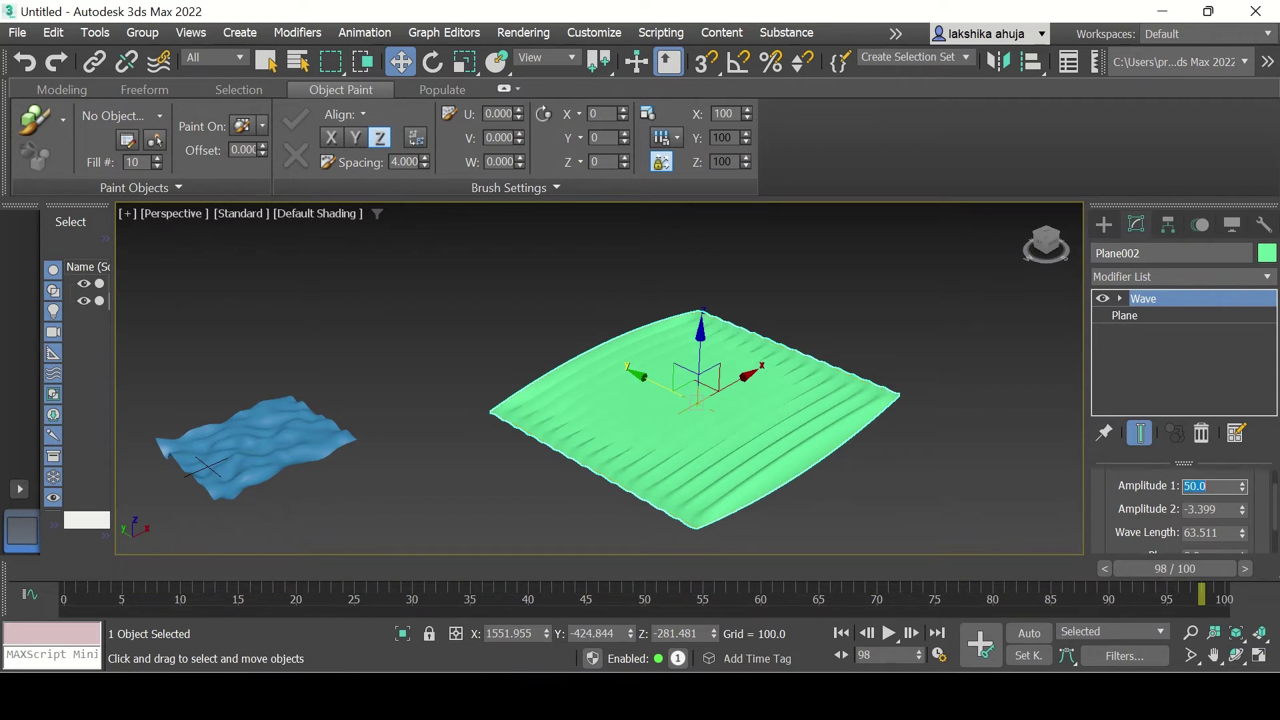
- Set the Wave modifier's Amplitude 2 to 45 and Wave Length to 204.505 on the green plane
click(1225, 511)
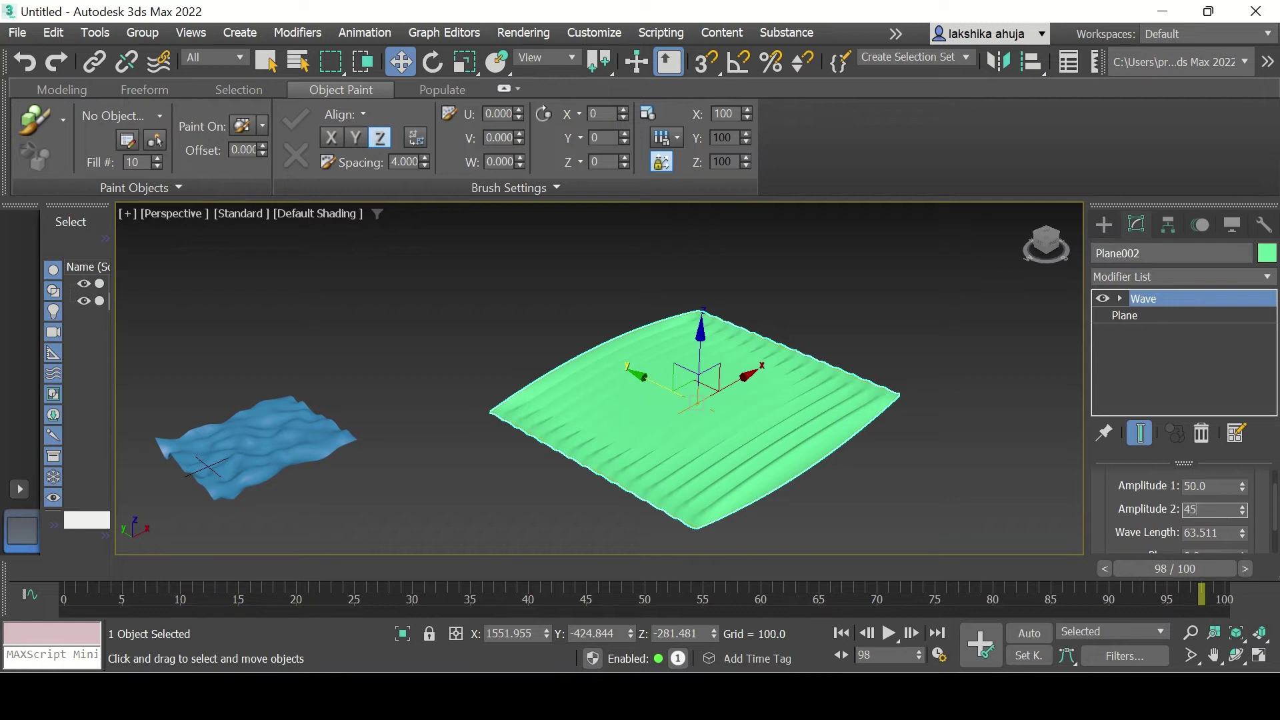
text(45)
drag(1245, 539, 1250, 367)
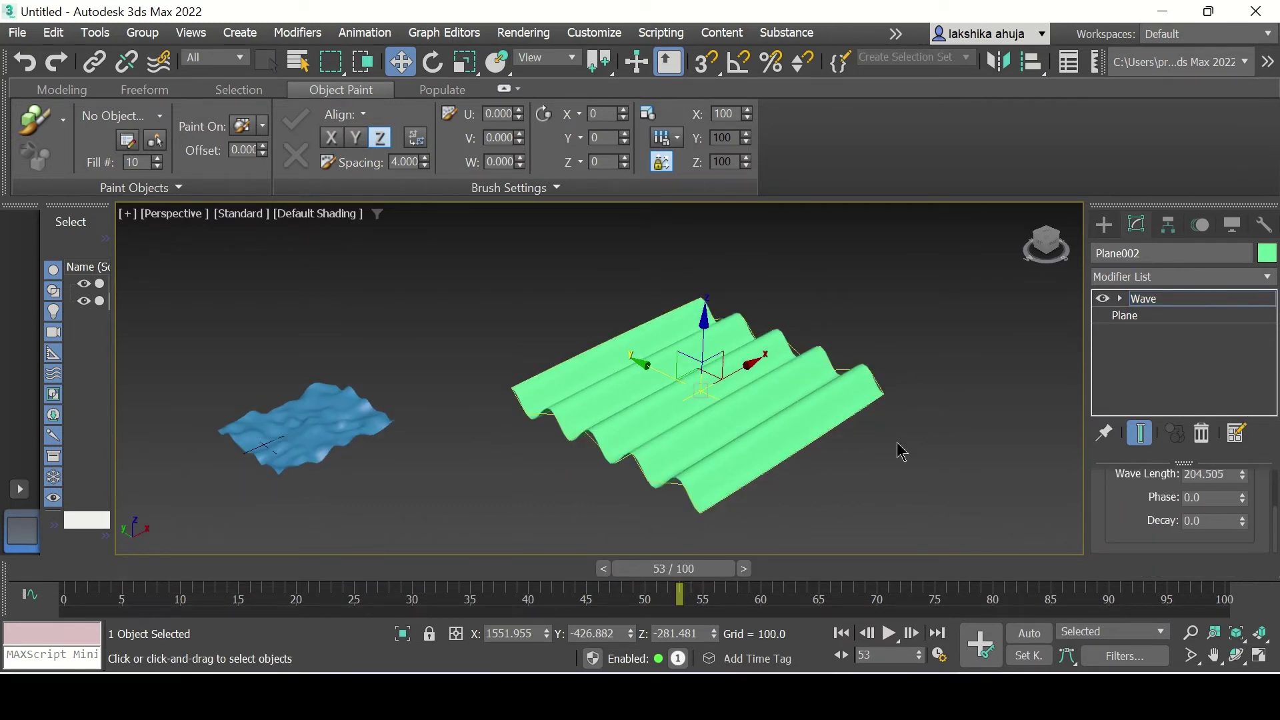
- Create a flat cylinder beyond the green plane, with a radius of about 351 and a height of about 11
scroll(902, 452, down, 3)
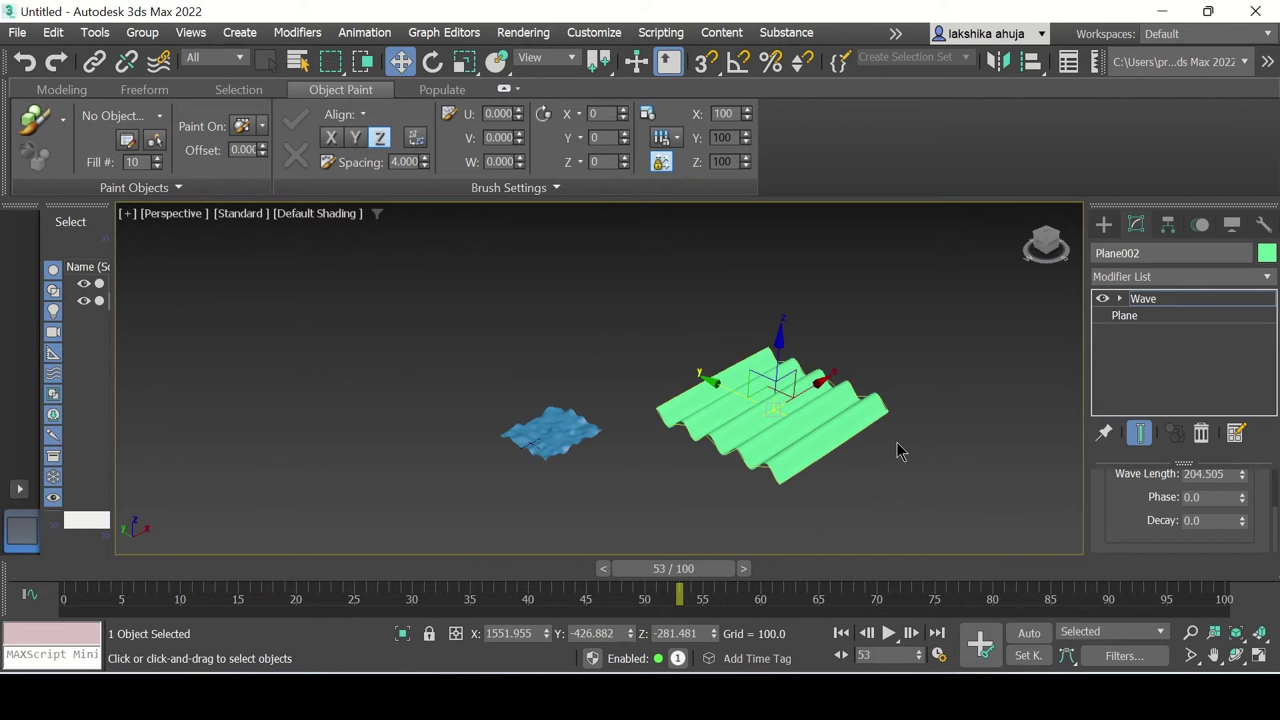
middle_drag(902, 452, 686, 458)
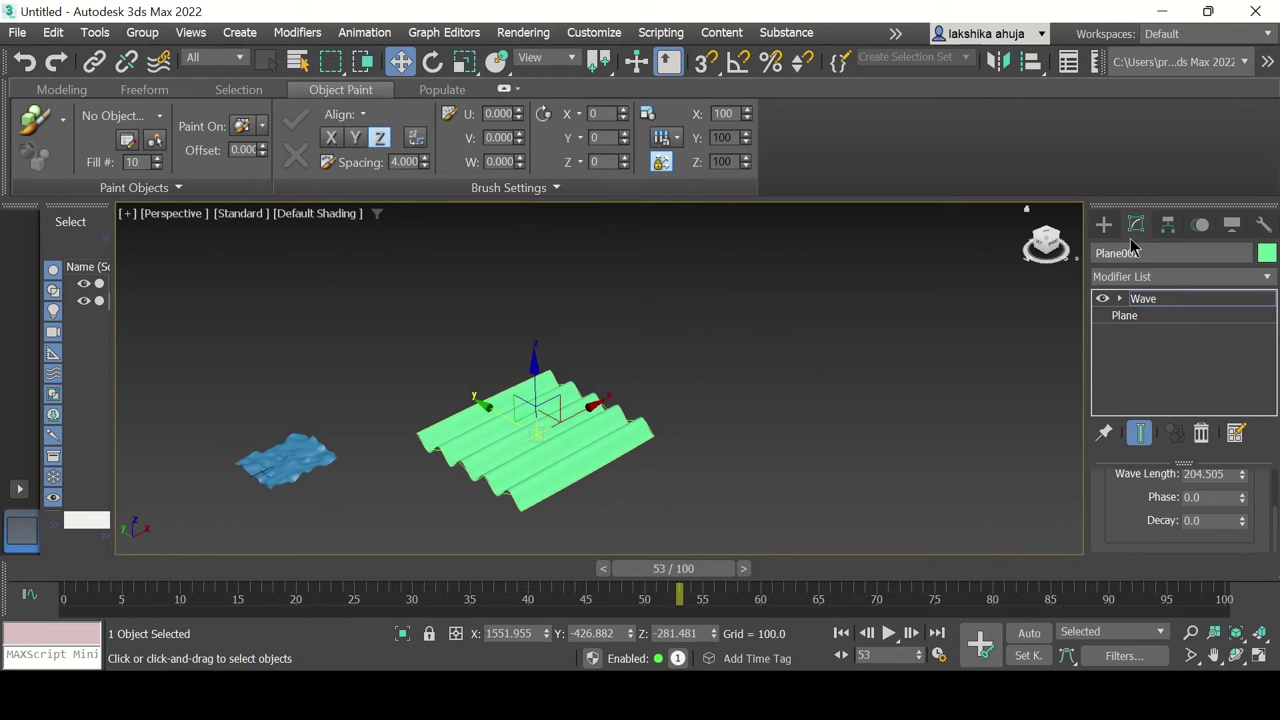
click(1110, 230)
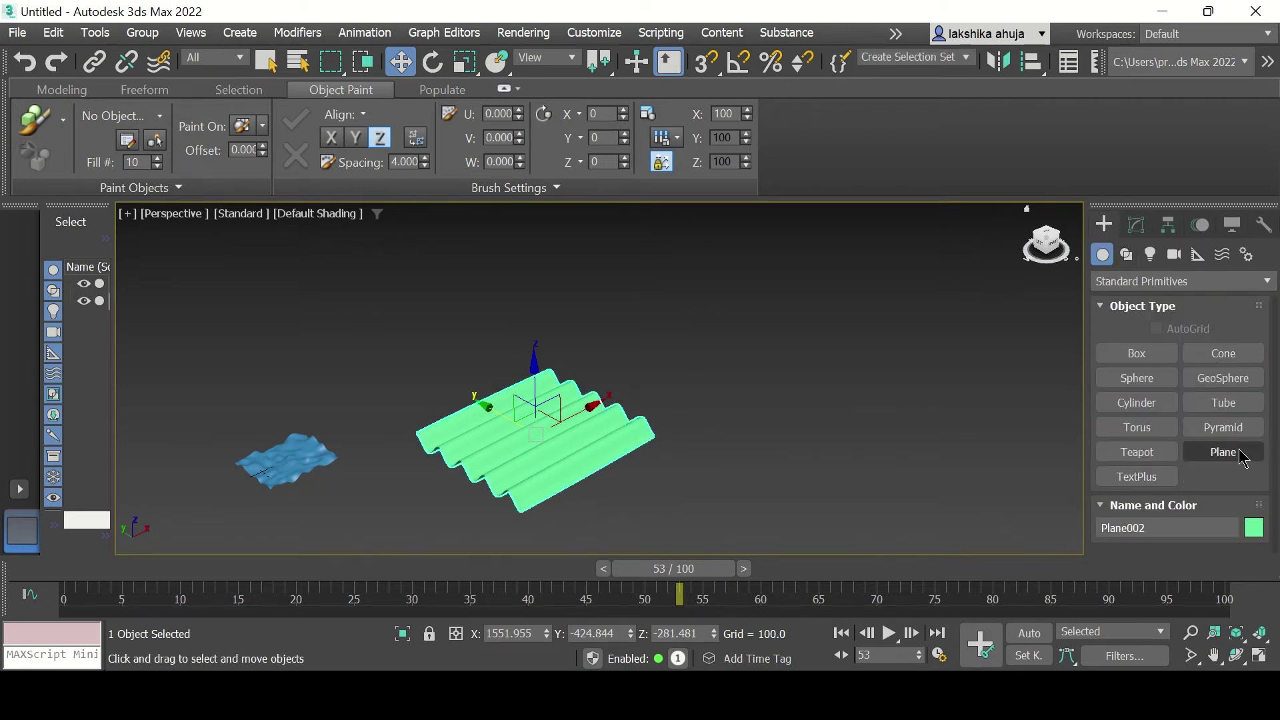
click(1160, 402)
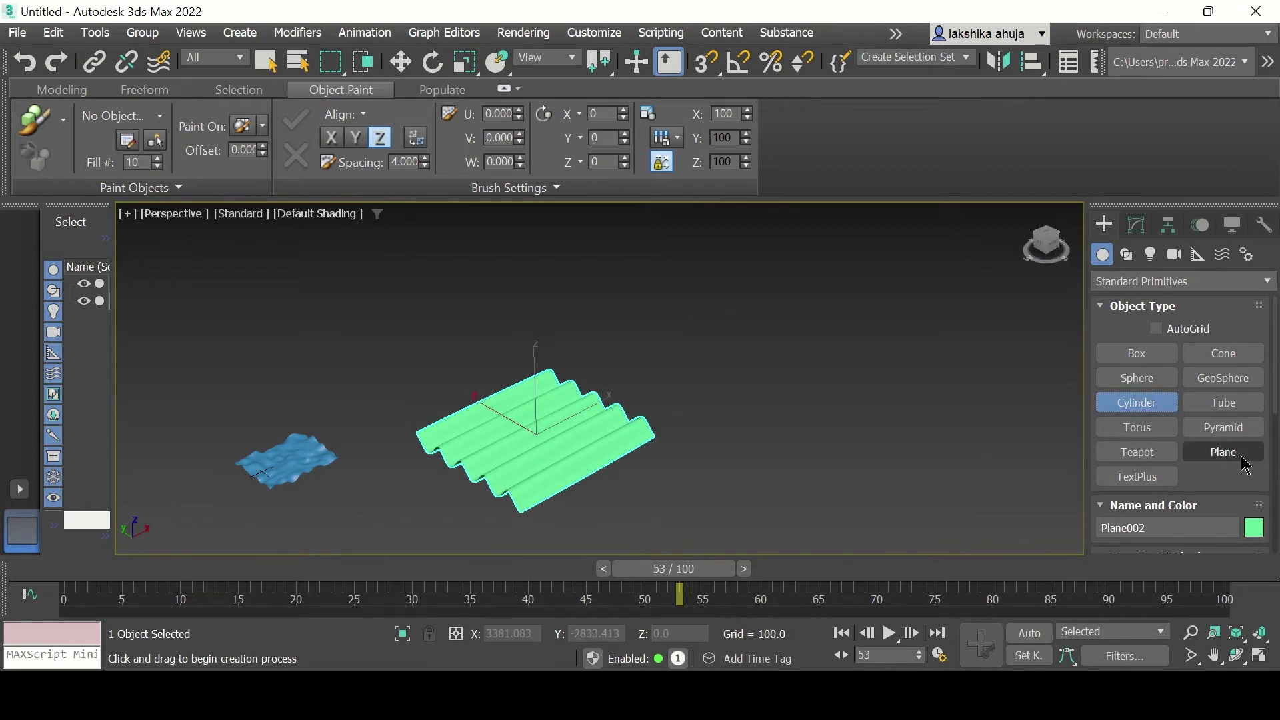
click(814, 386)
drag(813, 386, 834, 413)
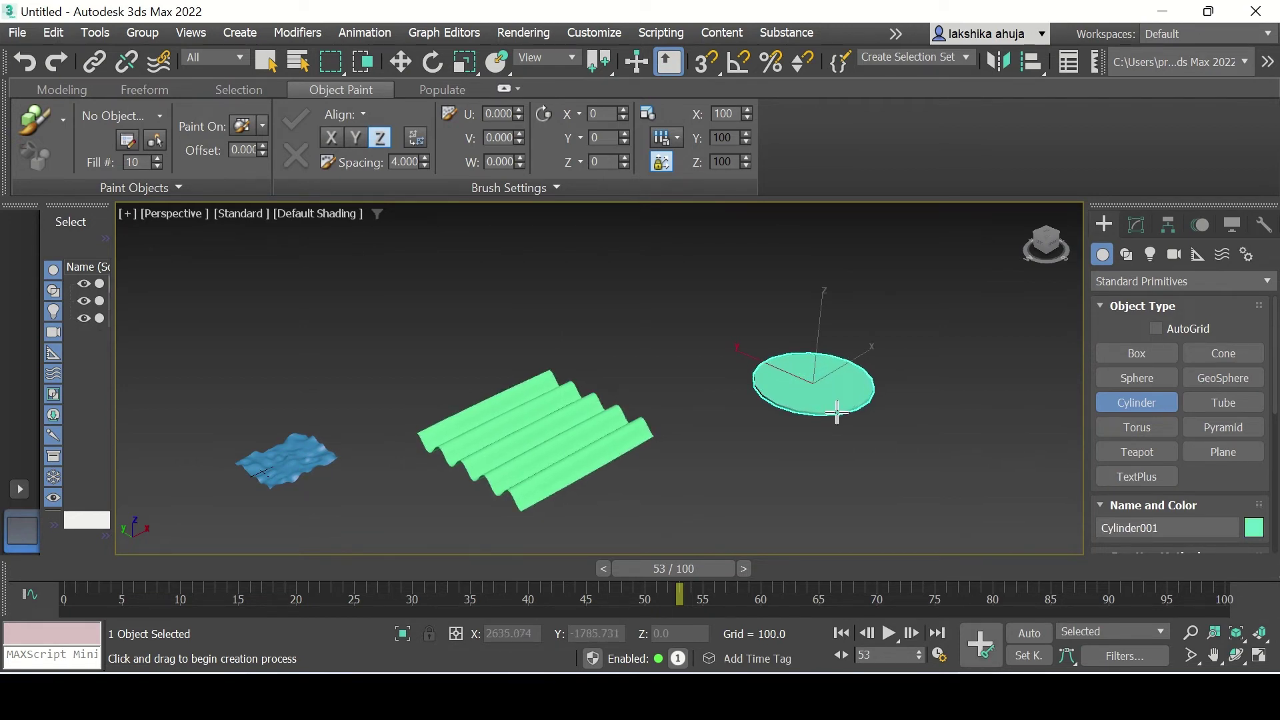
click(838, 413)
- Set the cylinder's Height Segments to 14 and Cap Segments to 21, and turn on edged faces
drag(1276, 374, 1277, 440)
scroll(1250, 465, down, 5)
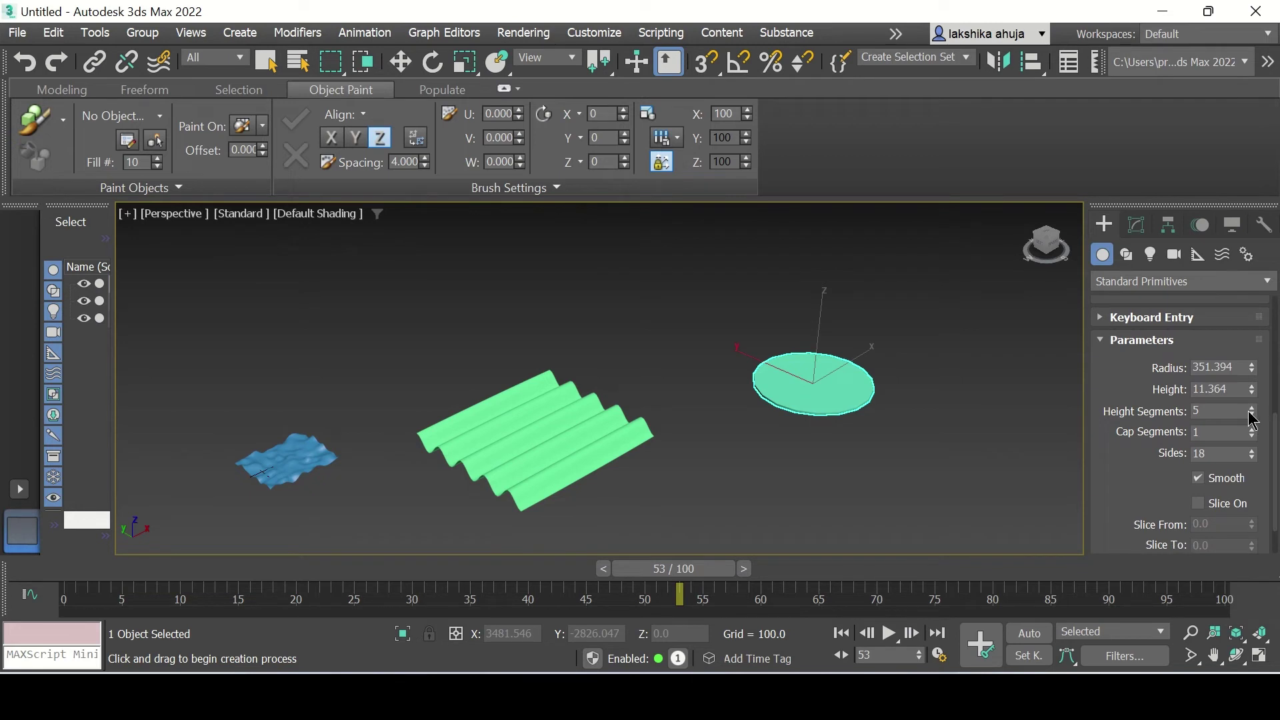
mouse_move(1252, 405)
mouse_down()
mouse_move(1259, 440)
mouse_move(1249, 417)
mouse_up()
click(303, 214)
click(314, 440)
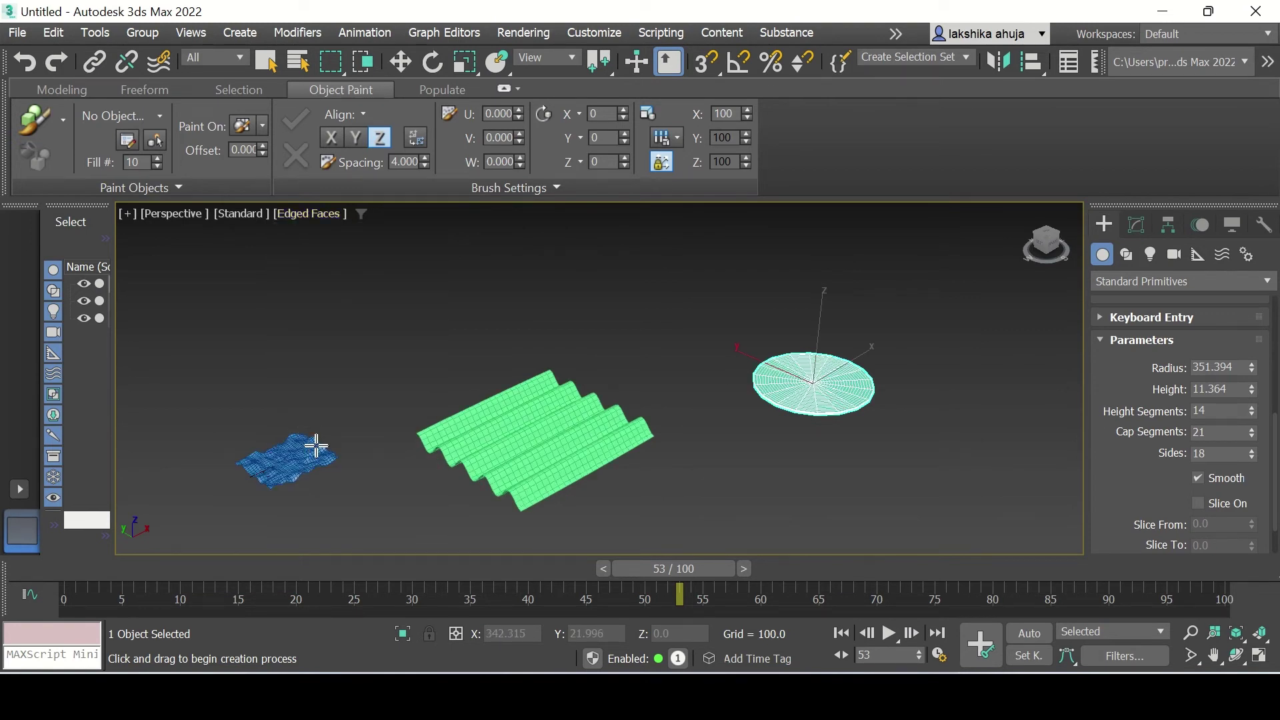
- Apply the Ripple modifier to the cylinder
click(1137, 226)
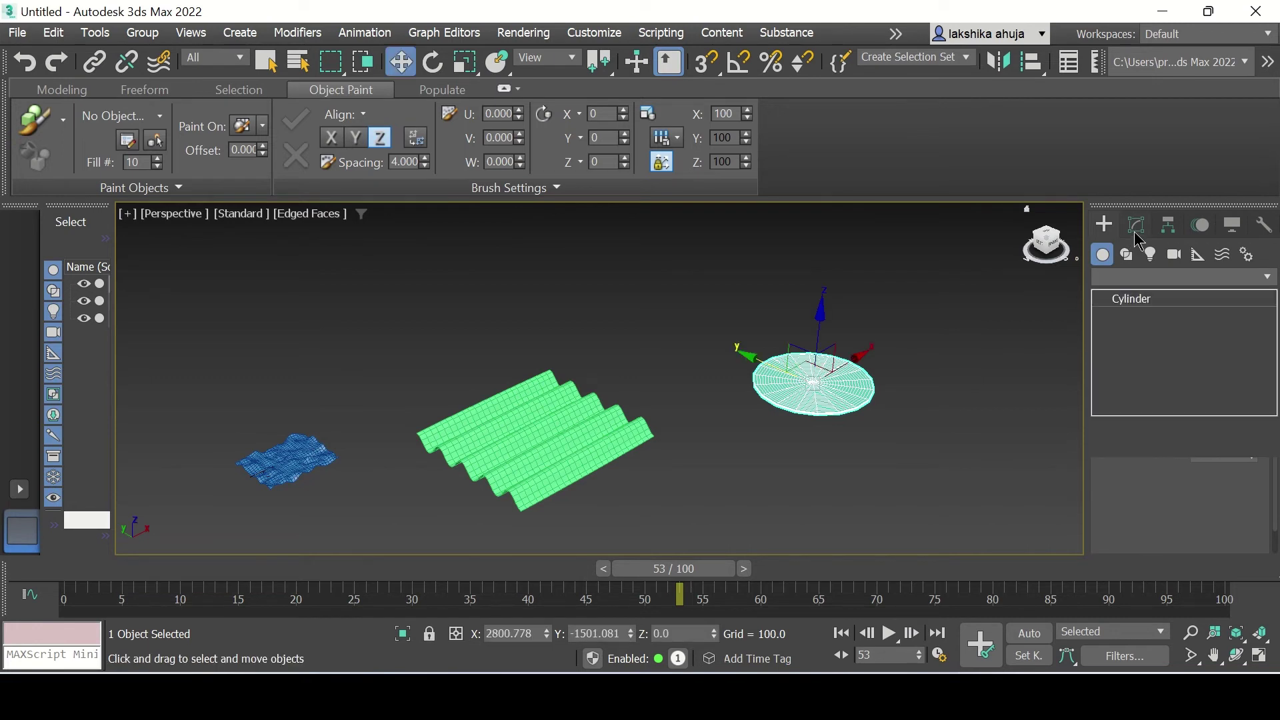
click(1145, 282)
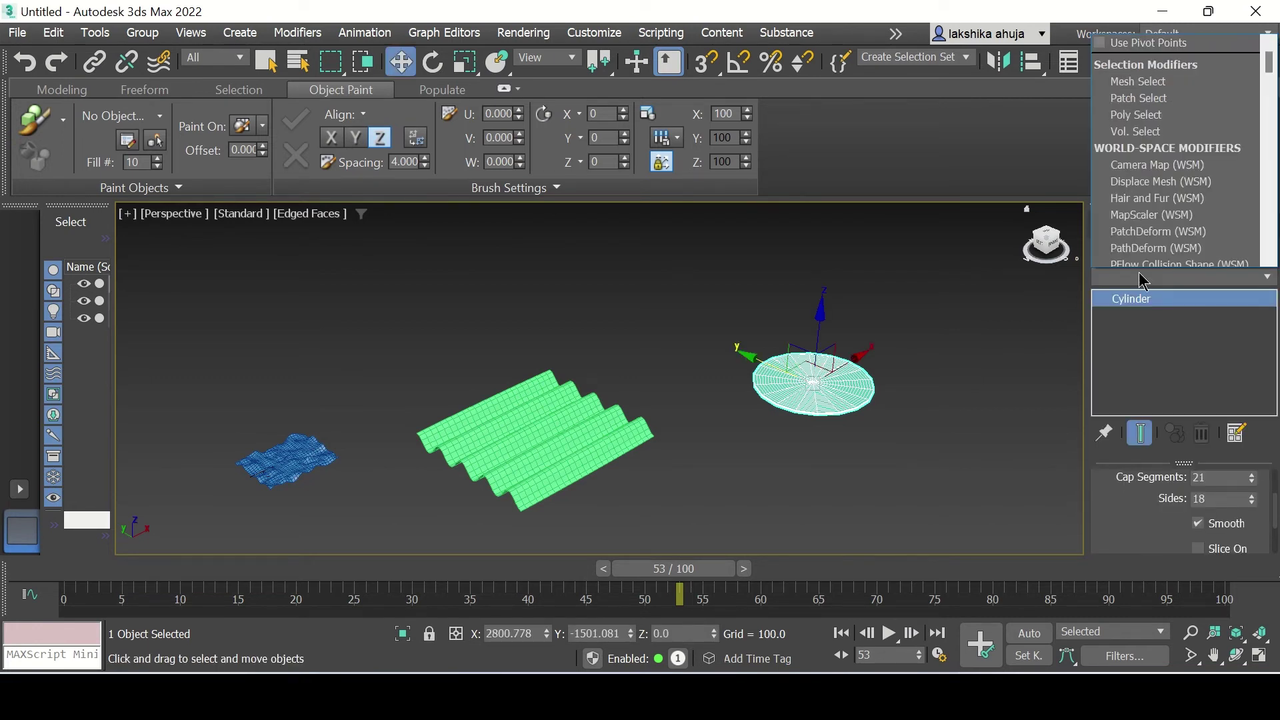
text(ri)
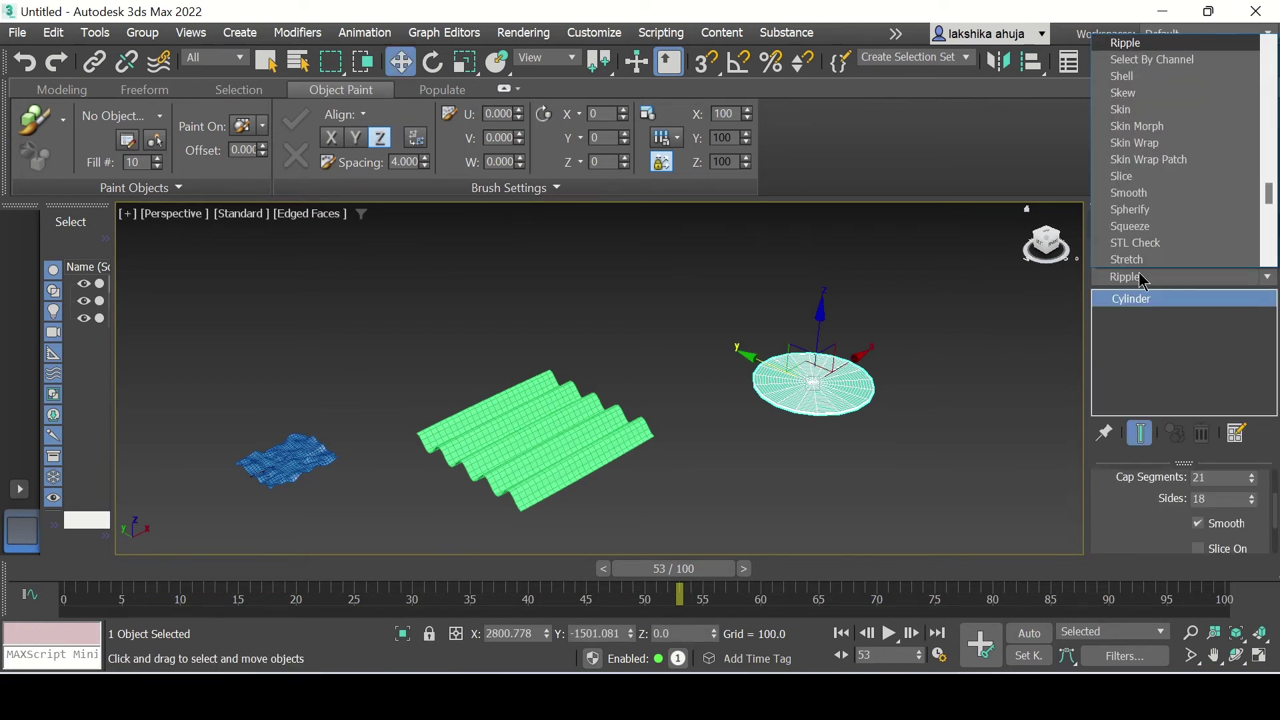
key(Return)
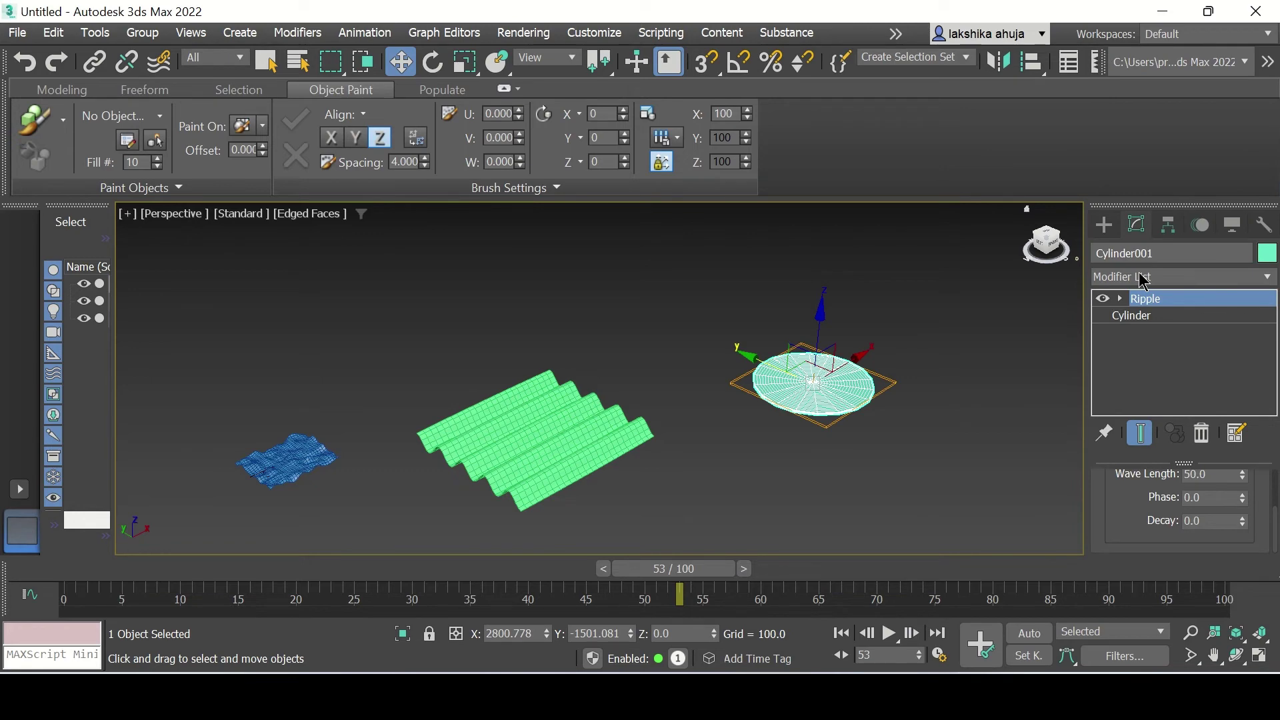
- Set the cylinder's Ripple Amplitude 1 to 40 and Amplitude 2 to 20
click(946, 372)
scroll(951, 375, up, 5)
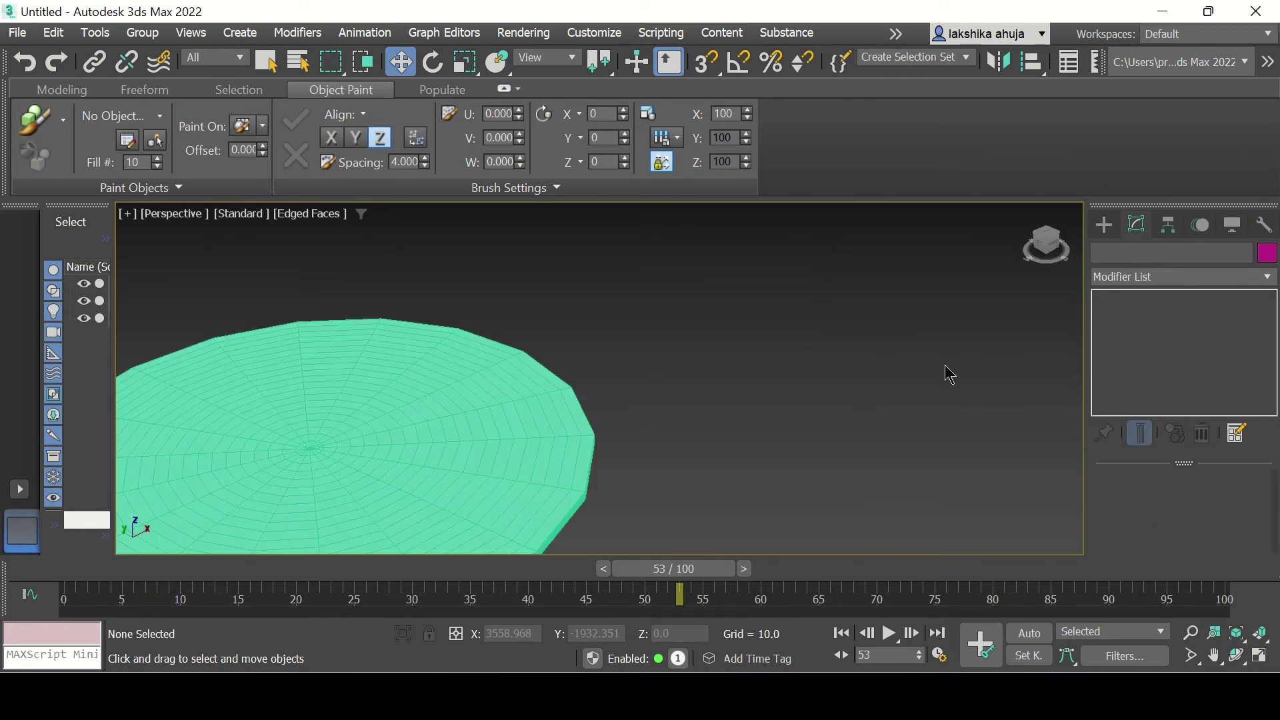
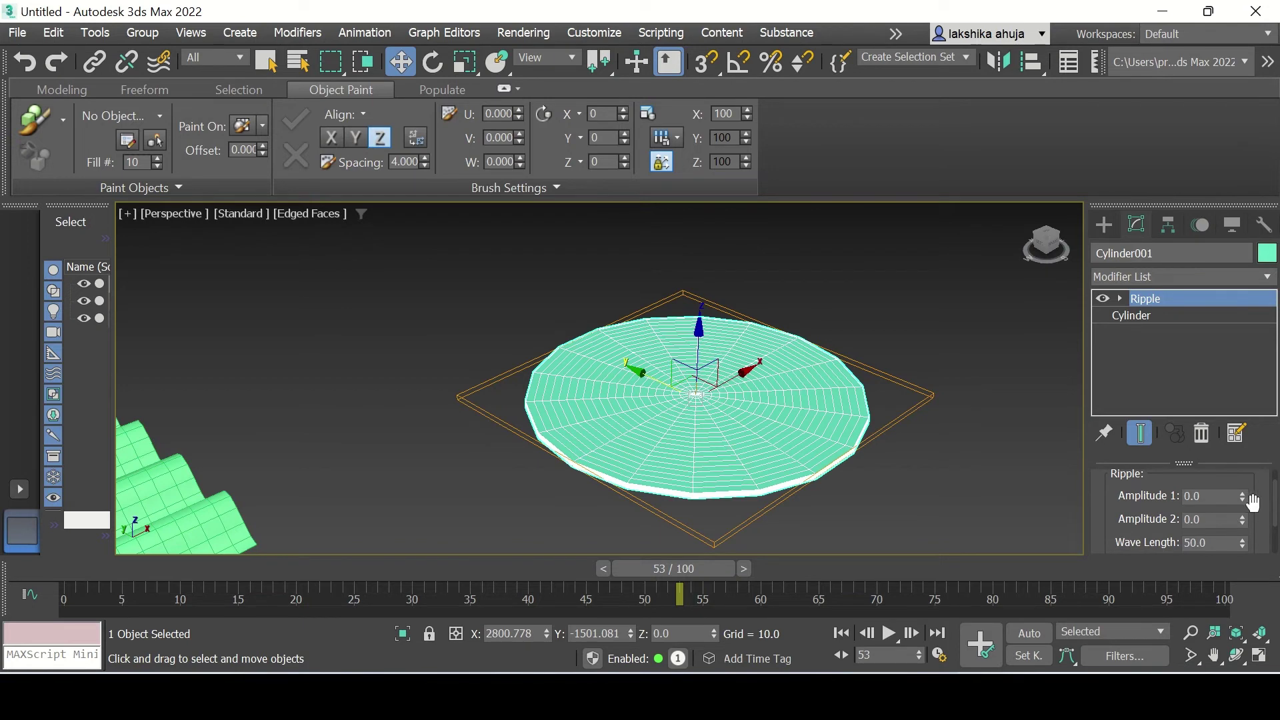
drag(1242, 497, 1241, 465)
double_click(1219, 496)
key(BackSpace)
text(4)
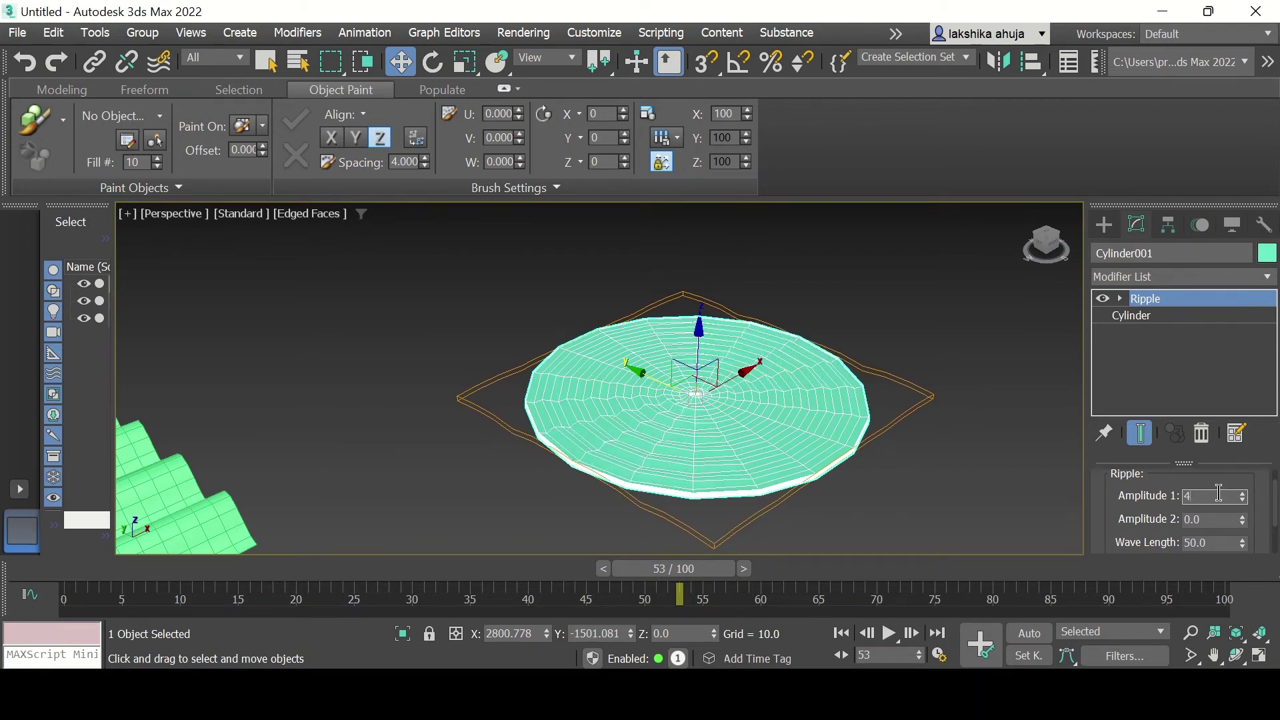
text(0)
key(Return)
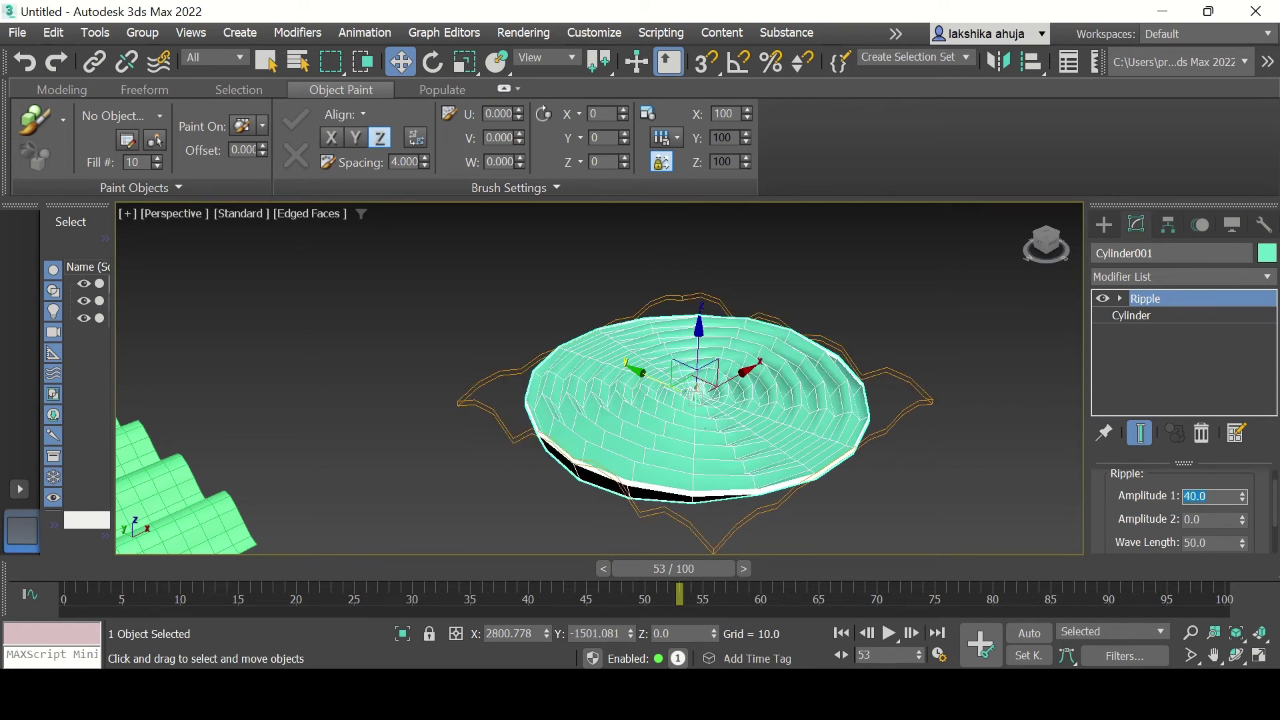
click(1220, 524)
key(Return)
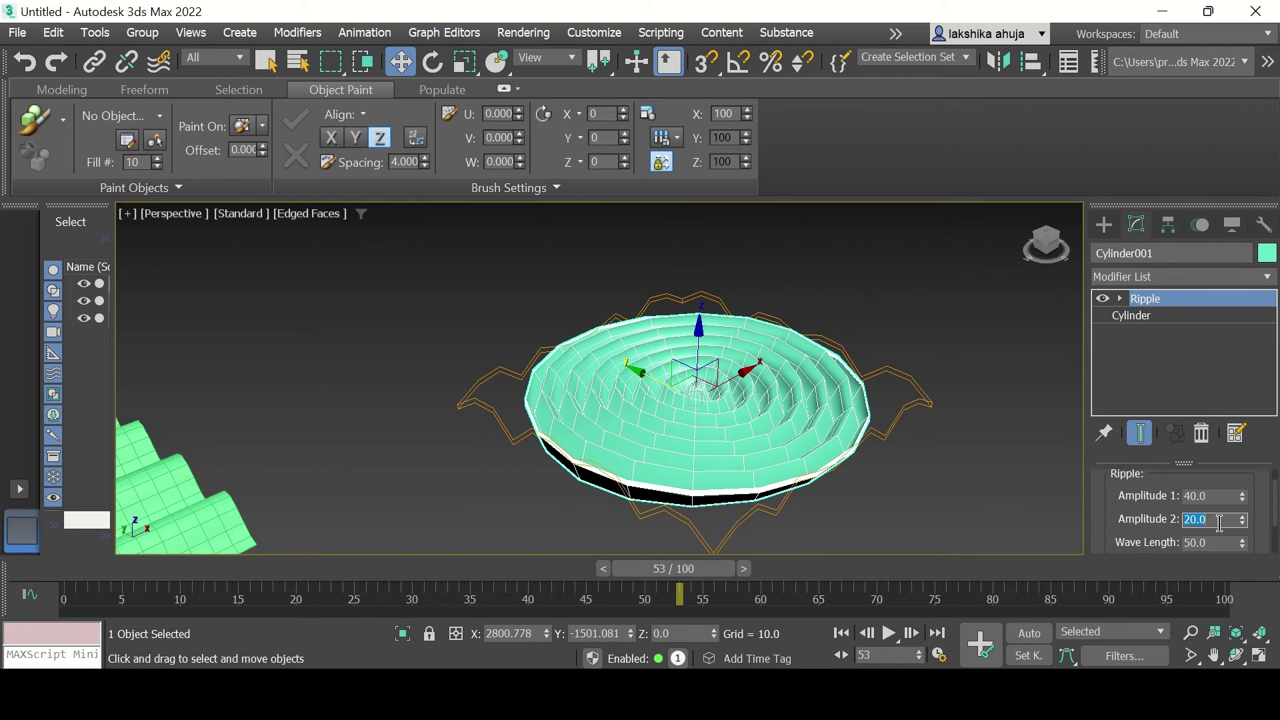
- Turn off edged faces and set Ripple's Wave Length to 64.175
click(1242, 540)
drag(1243, 541, 1243, 507)
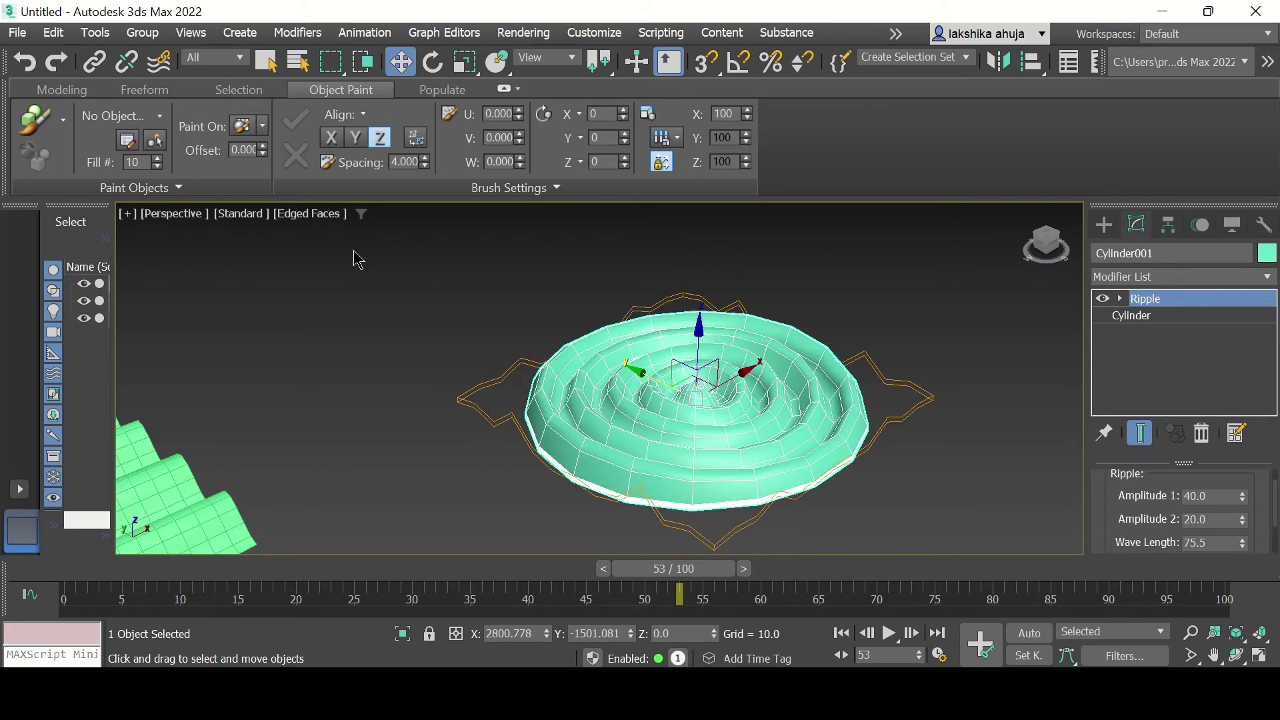
click(310, 213)
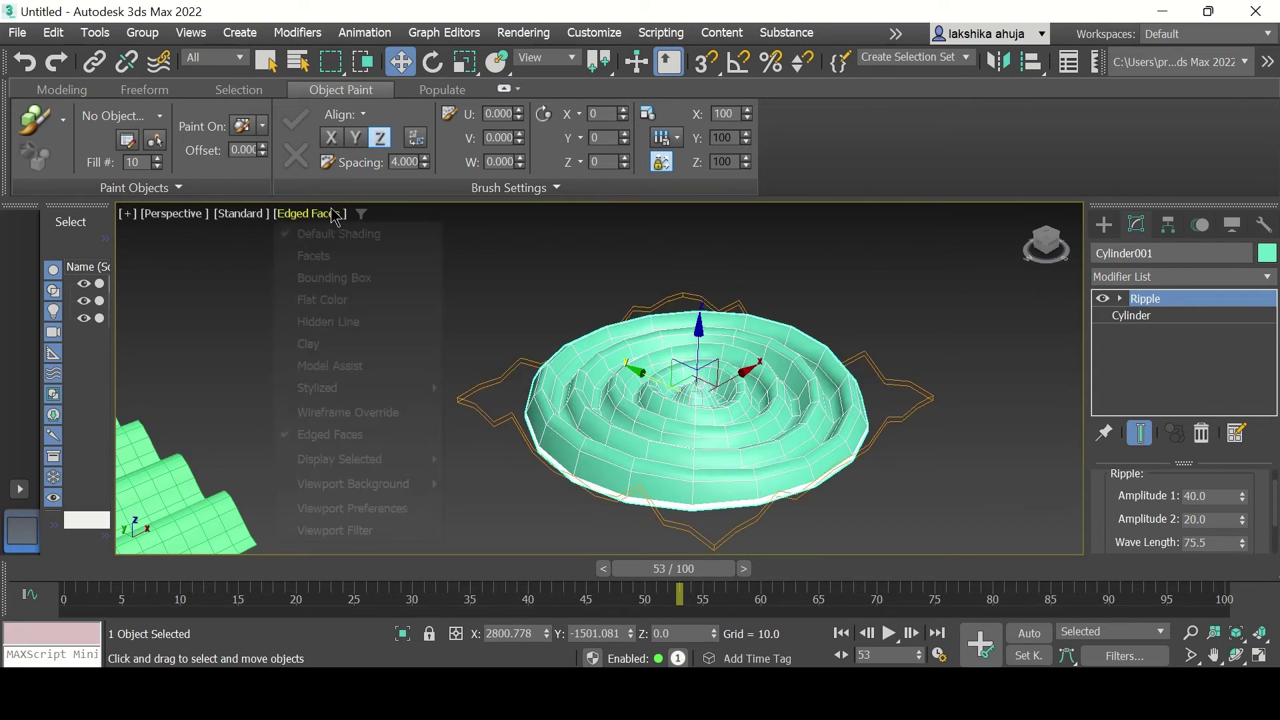
click(305, 437)
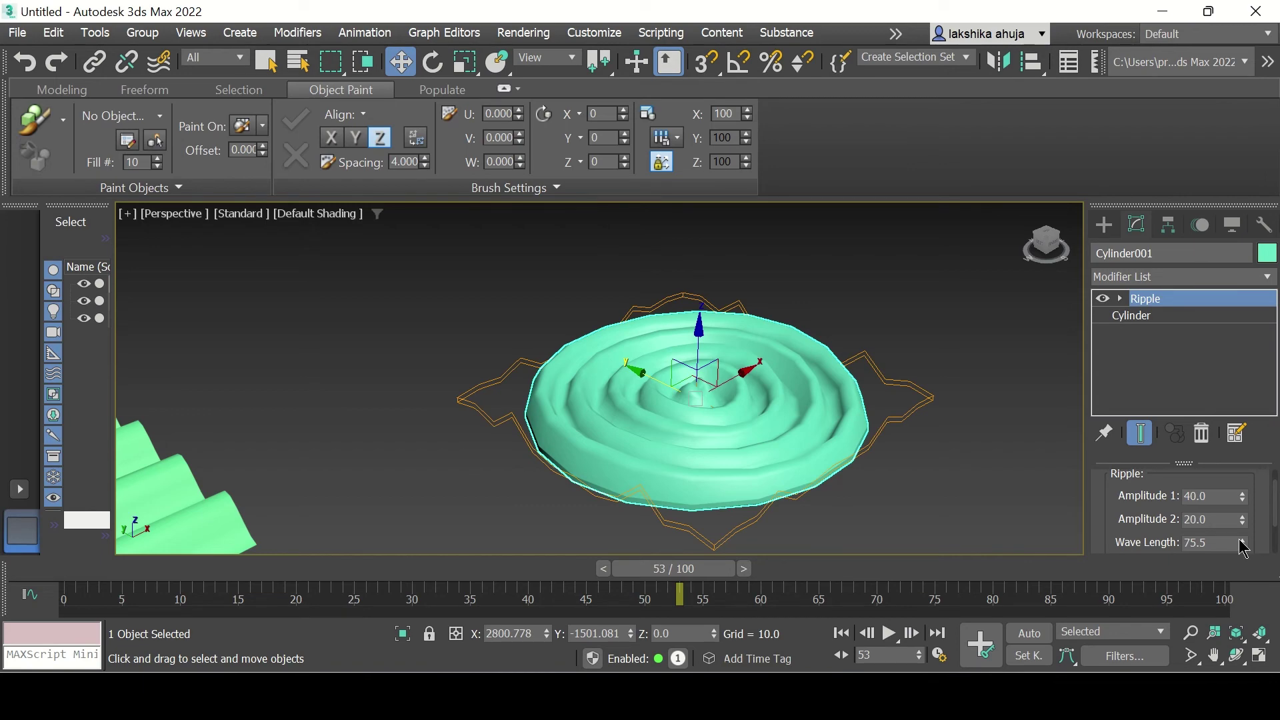
mouse_move(1242, 548)
mouse_down()
mouse_move(1240, 562)
mouse_move(1240, 548)
mouse_up()
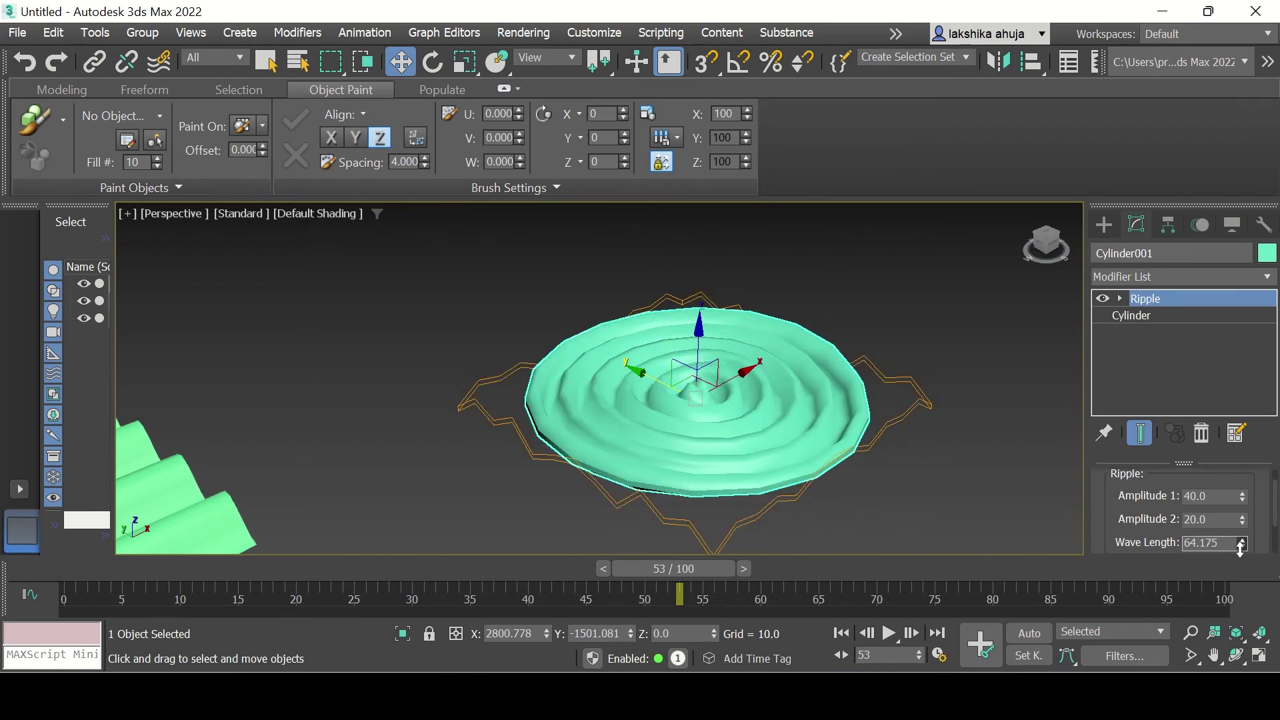
- Add TurboSmooth above Ripple, and set Ripple's Amplitude 1 to 32.018, Amplitude 2 to 4.274 and Wave Length to 71.234
click(1158, 283)
text(turbo)
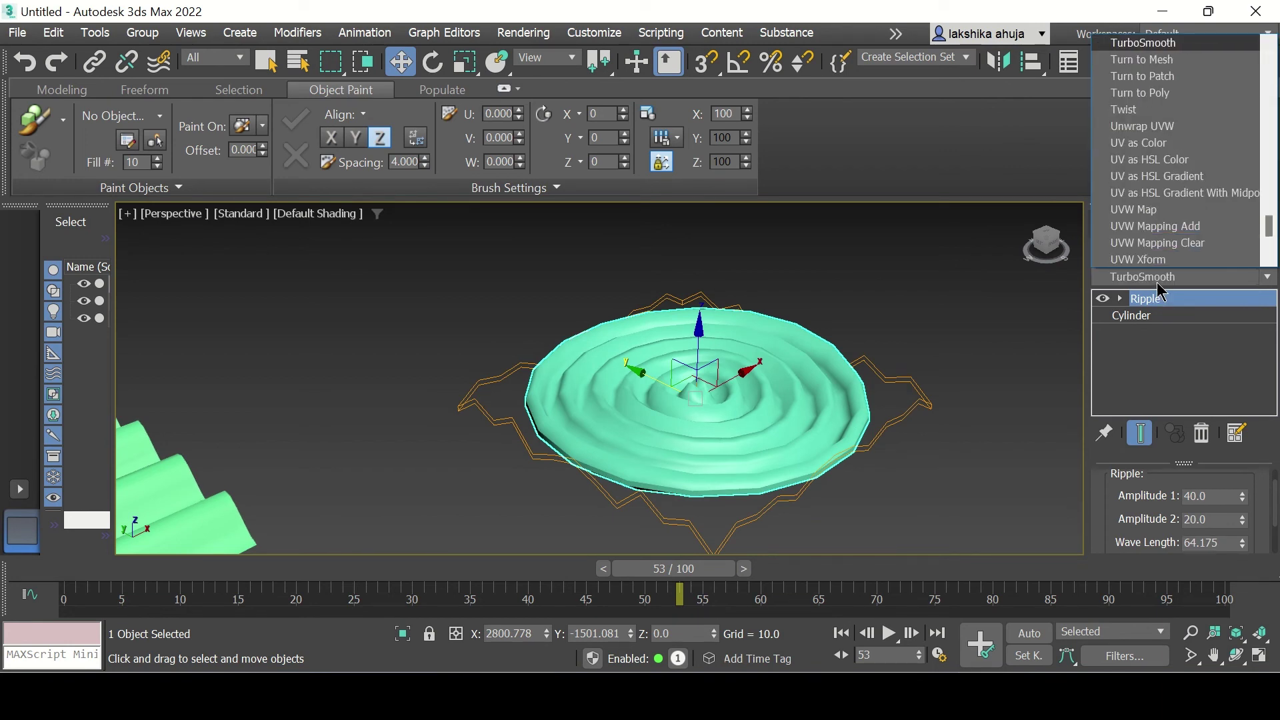
key(Return)
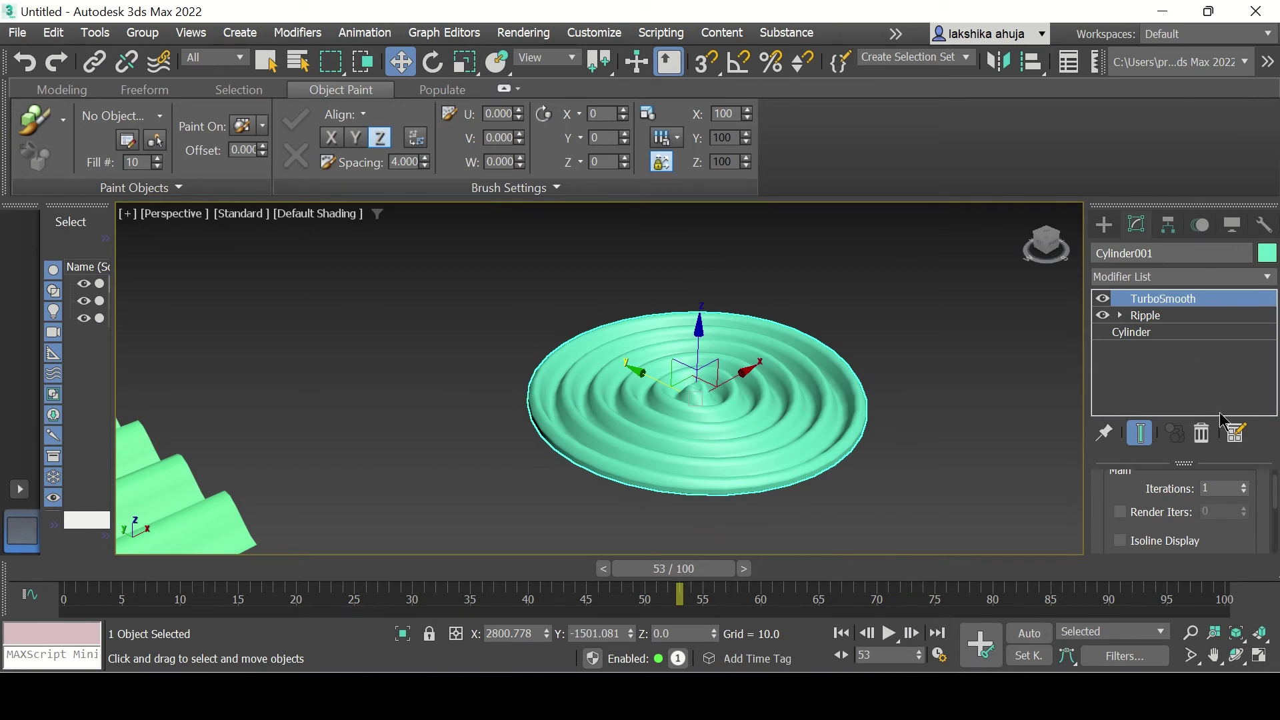
click(1151, 316)
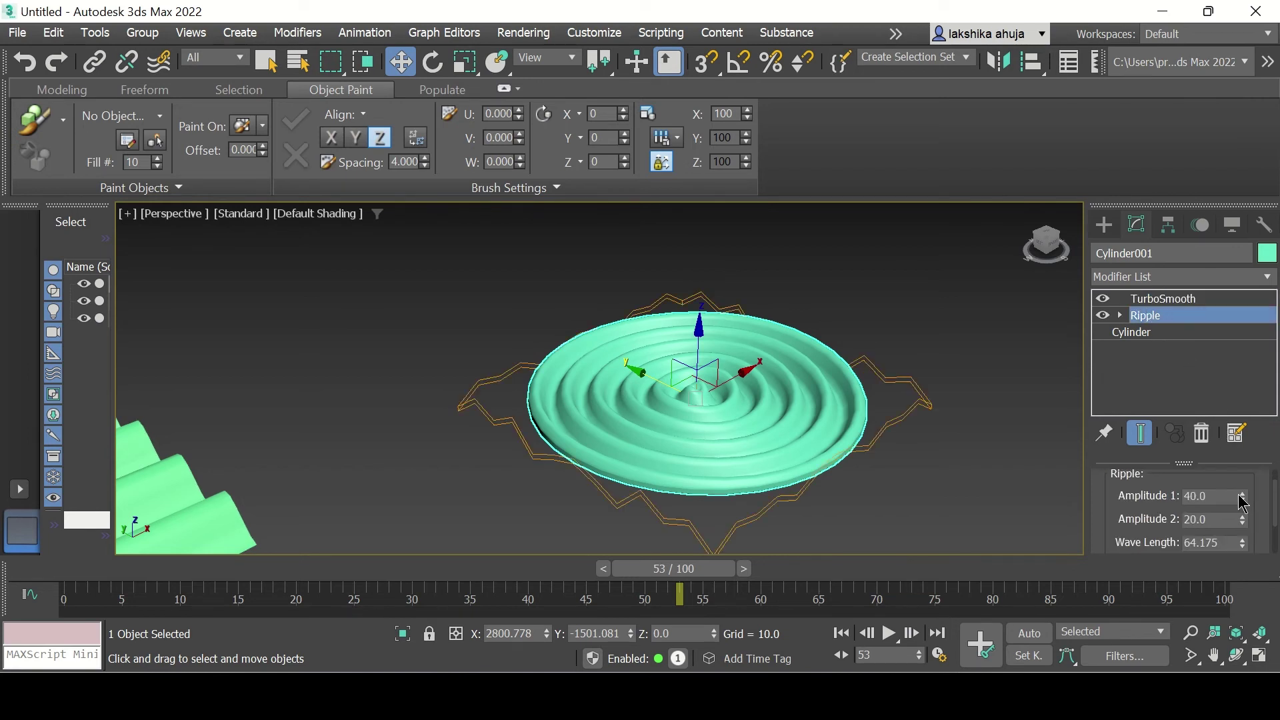
mouse_move(1246, 502)
mouse_down()
mouse_move(1245, 478)
mouse_move(1244, 538)
mouse_move(1245, 506)
mouse_up()
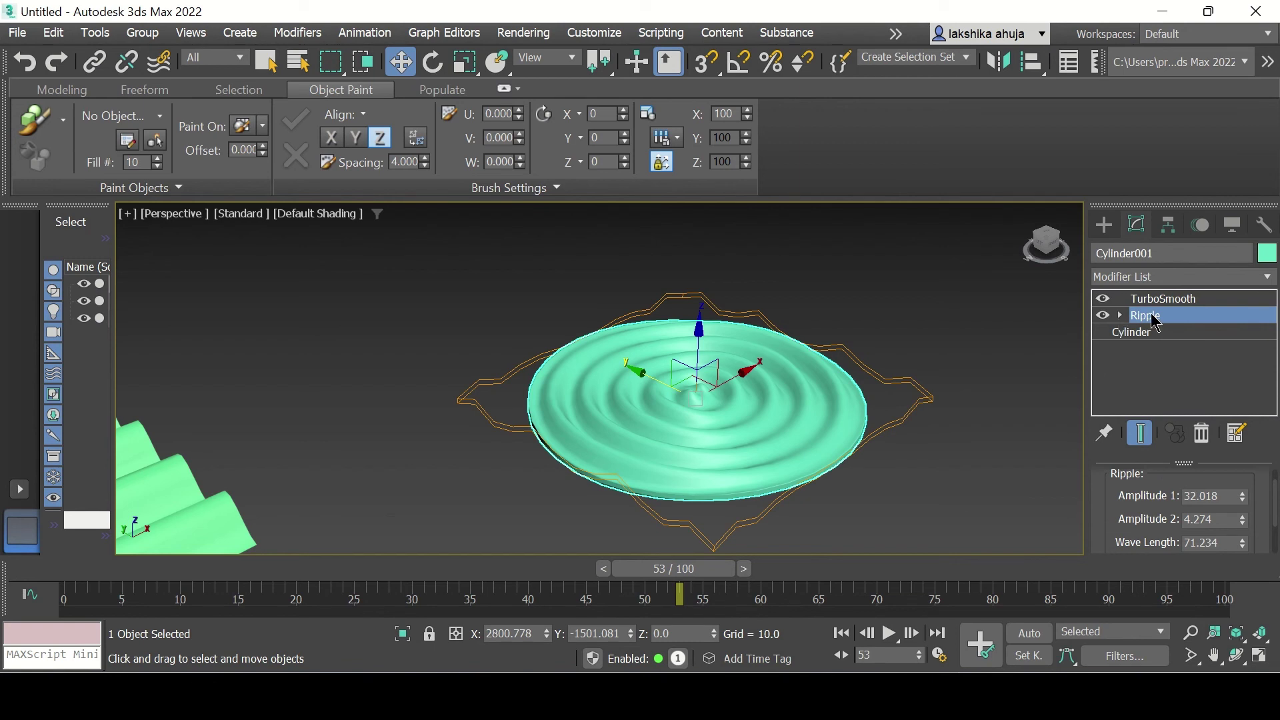
- Move the Ripple modifier's gizmo to about X 2863, Y -1462, off the disc's centre
click(1122, 316)
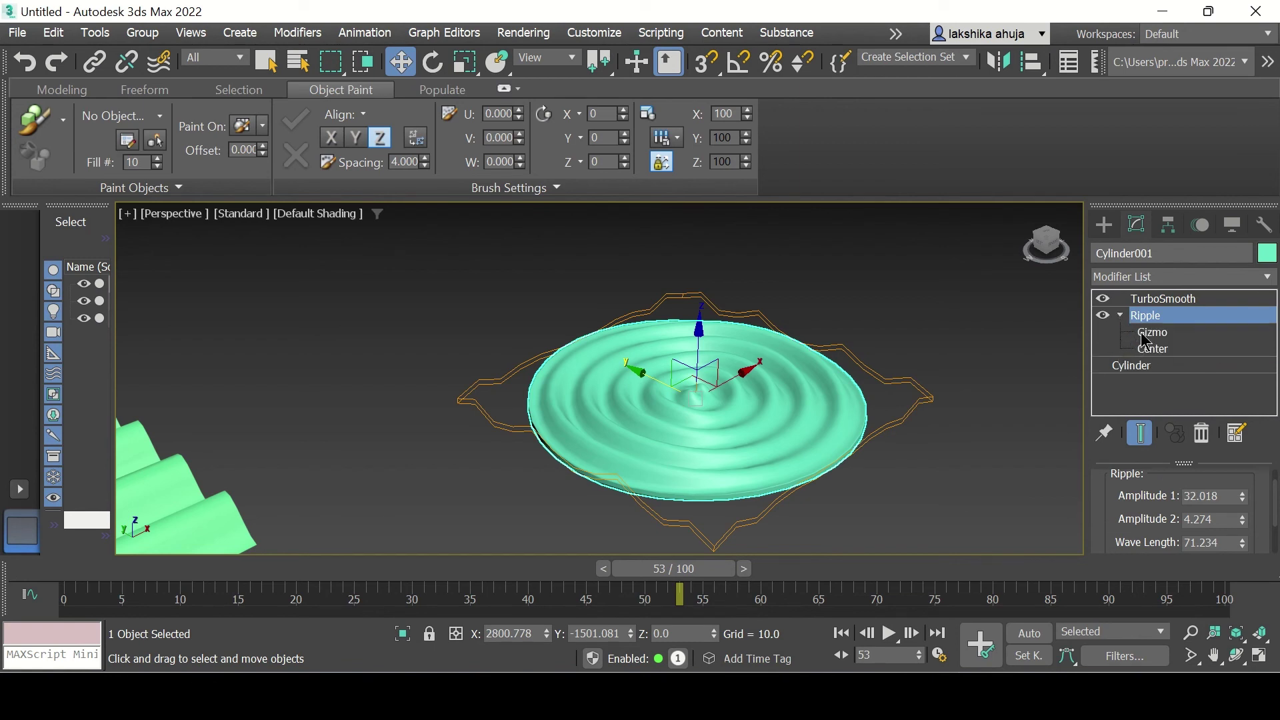
click(1149, 332)
drag(663, 368, 714, 366)
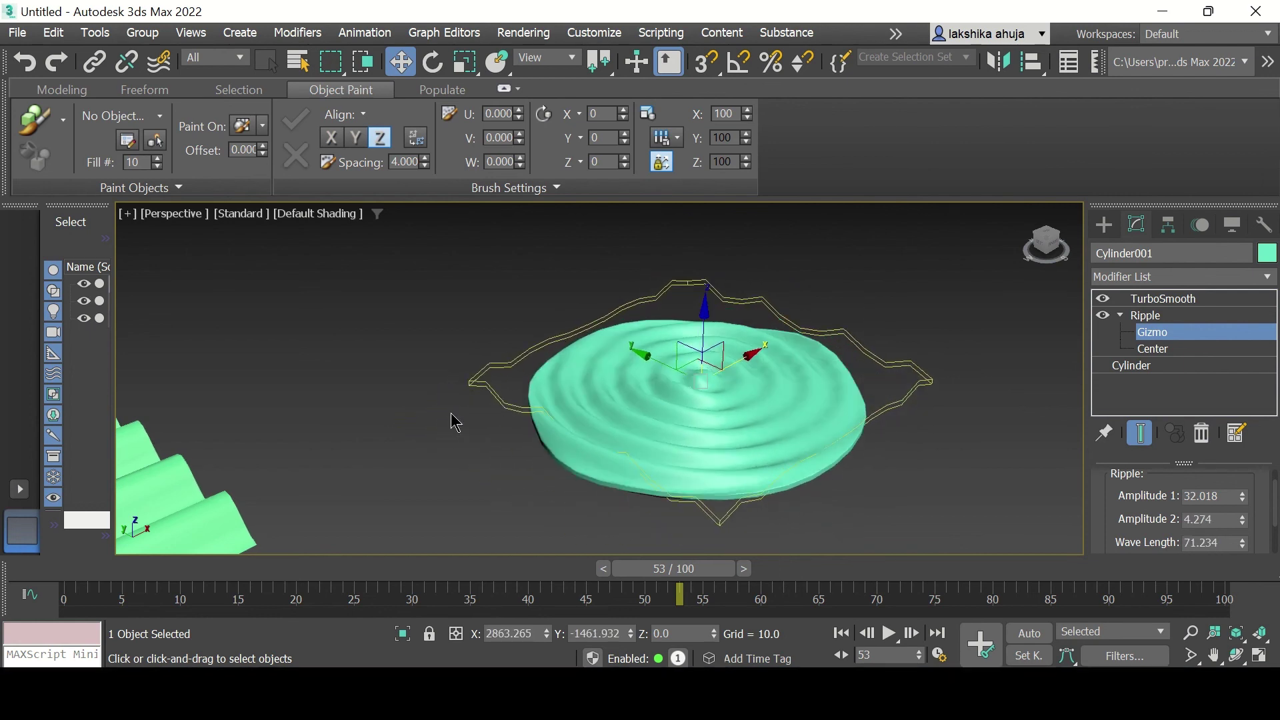
scroll(449, 420, down, 4)
middle_drag(449, 420, 863, 354)
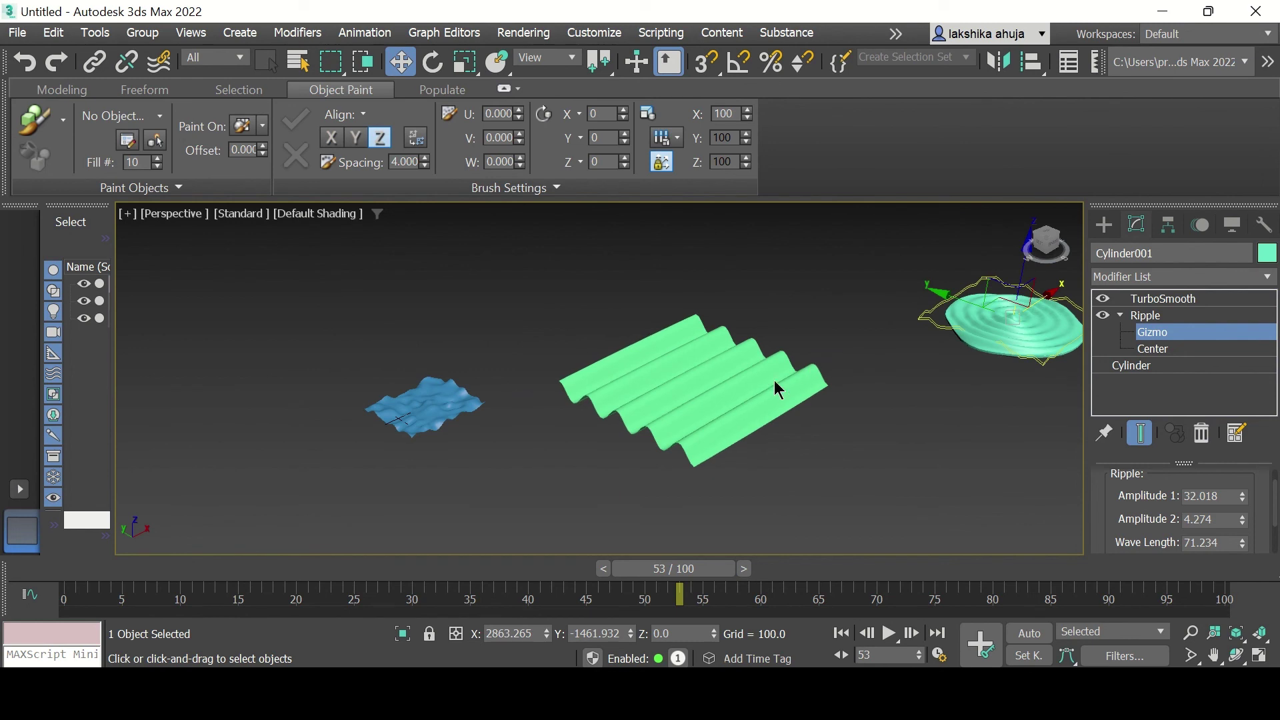
middle_drag(929, 386, 816, 404)
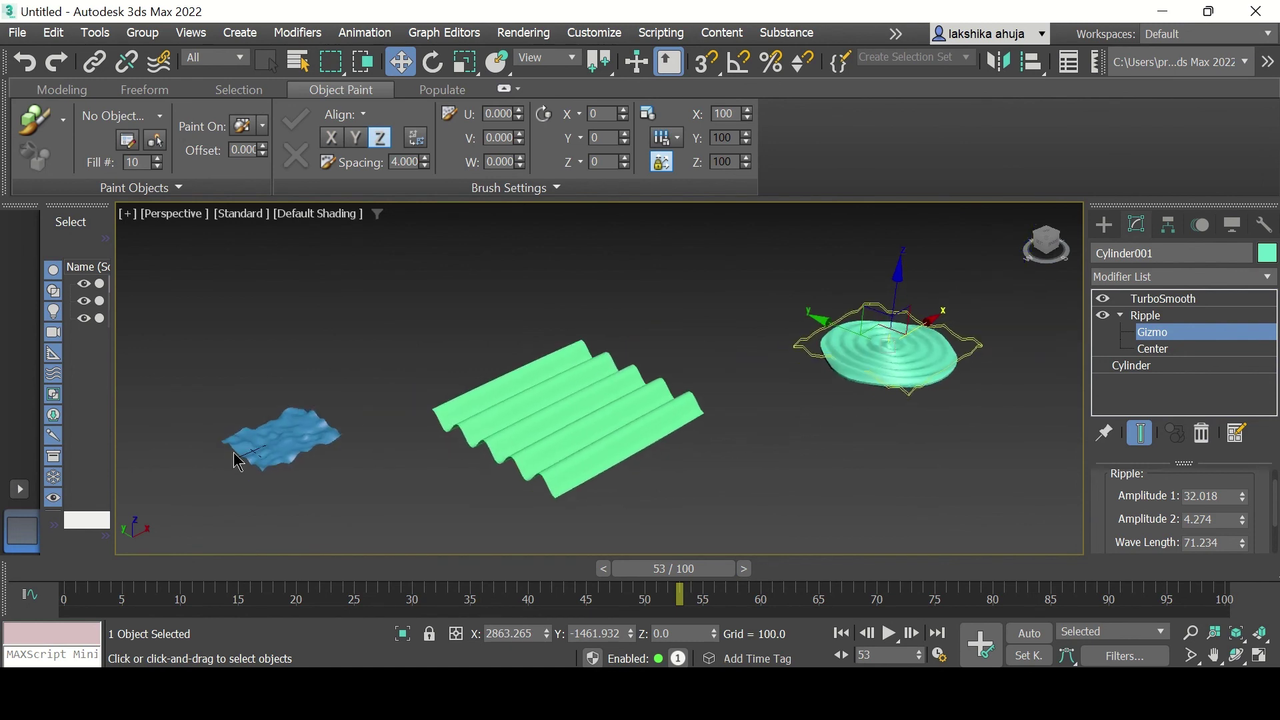